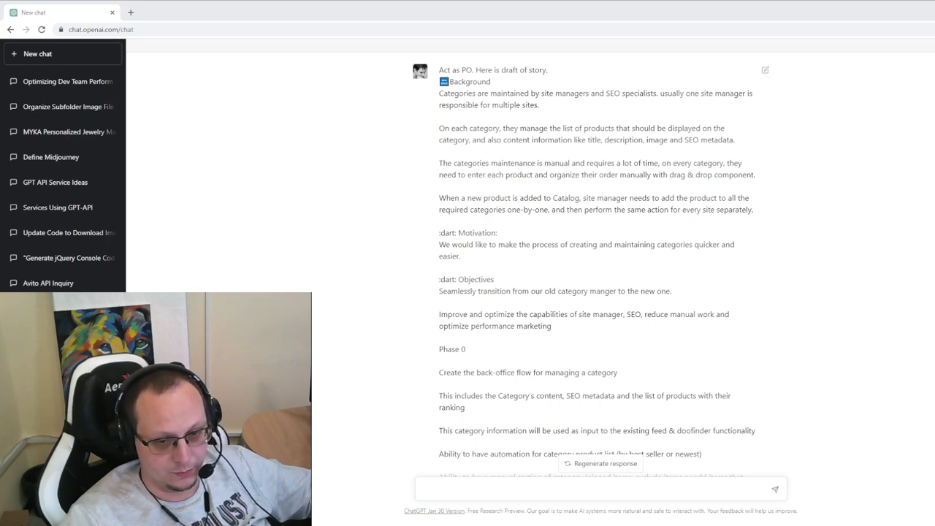
Read the category manager story draft, its closing request for product rule and sorting ideas, and the list of ideas in the reply
{"action": "scroll", "coordinate": [531, 249], "scroll_direction": "down", "scroll_amount": 8}
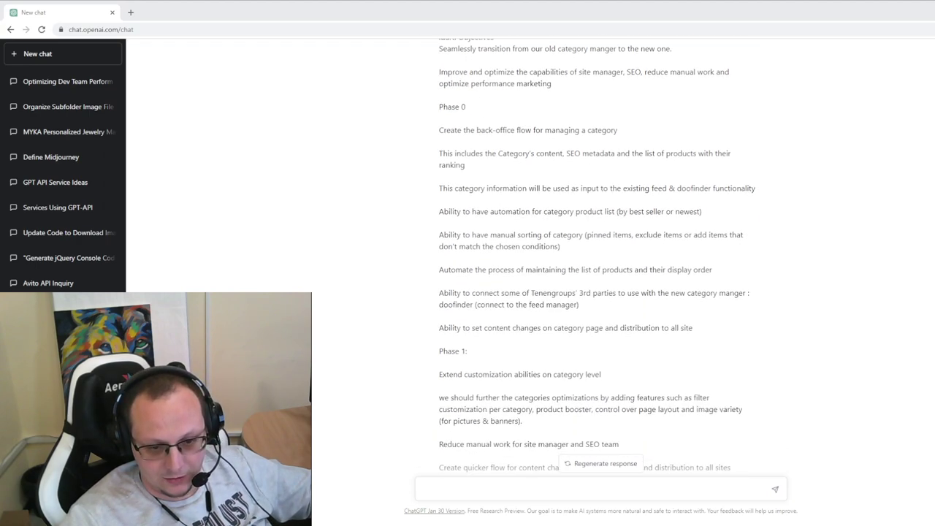
{"action": "scroll", "coordinate": [530, 249], "scroll_direction": "down", "scroll_amount": 2}
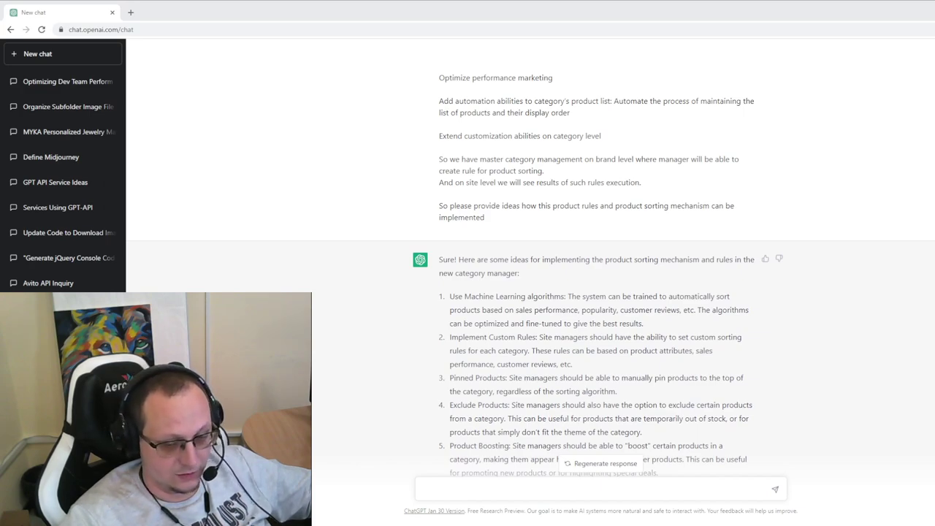
{"action": "scroll", "coordinate": [599, 292], "scroll_direction": "down", "scroll_amount": 2}
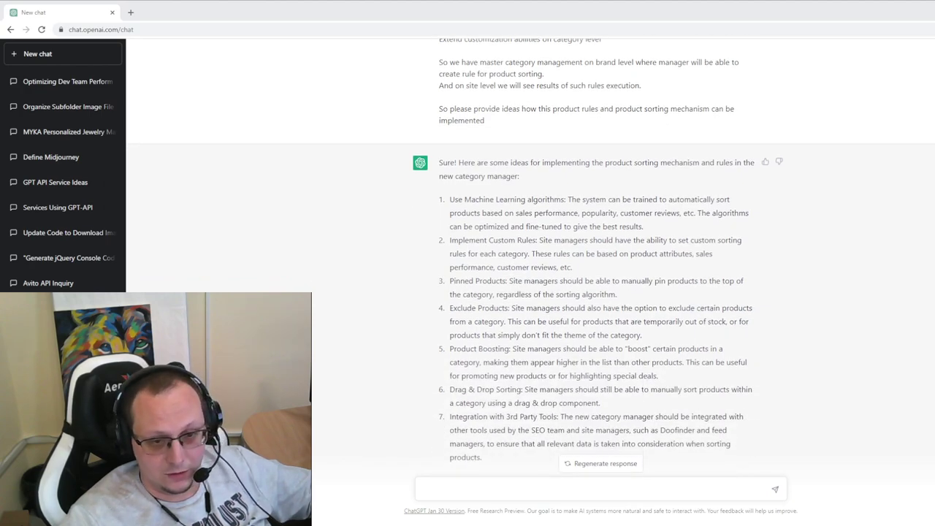
{"action": "left_click_drag", "start_coordinate": [438, 108], "coordinate": [604, 109]}
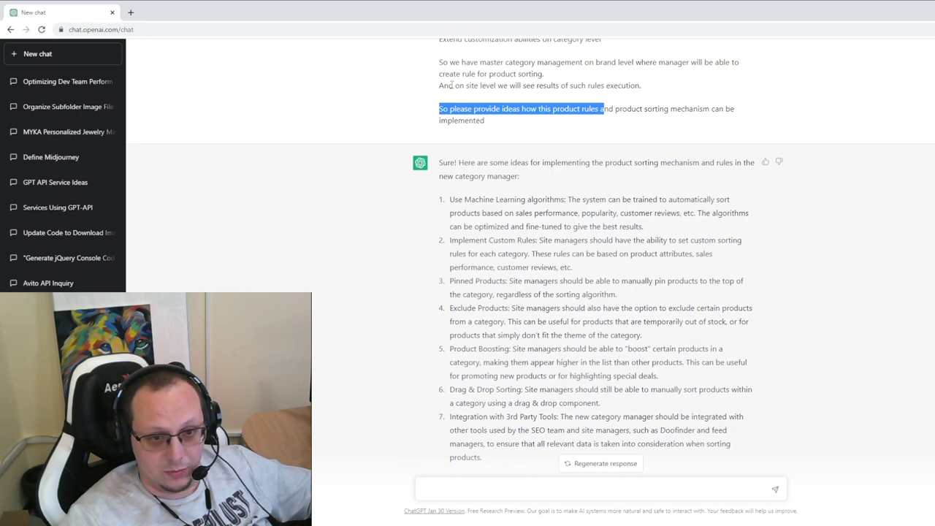
{"action": "left_click_drag", "start_coordinate": [439, 62], "coordinate": [647, 84]}
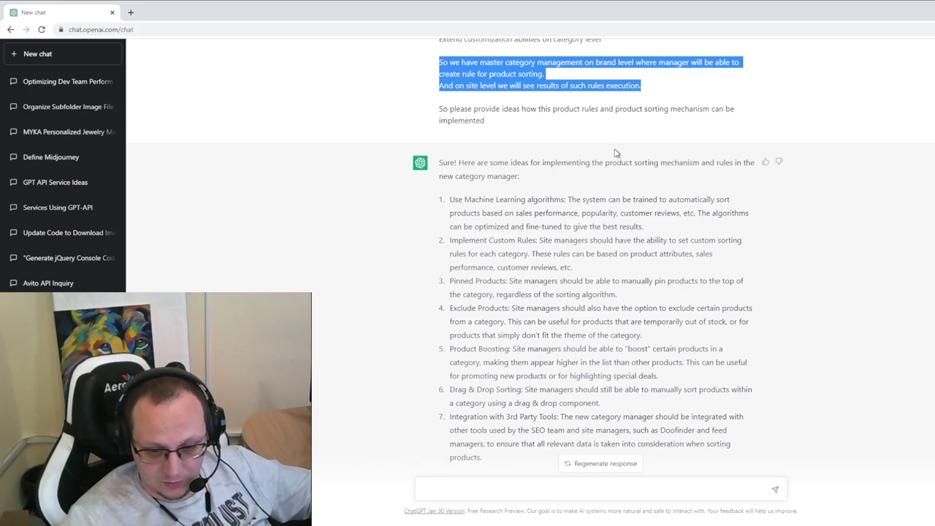
{"action": "scroll", "coordinate": [562, 164], "scroll_direction": "down", "scroll_amount": 1}
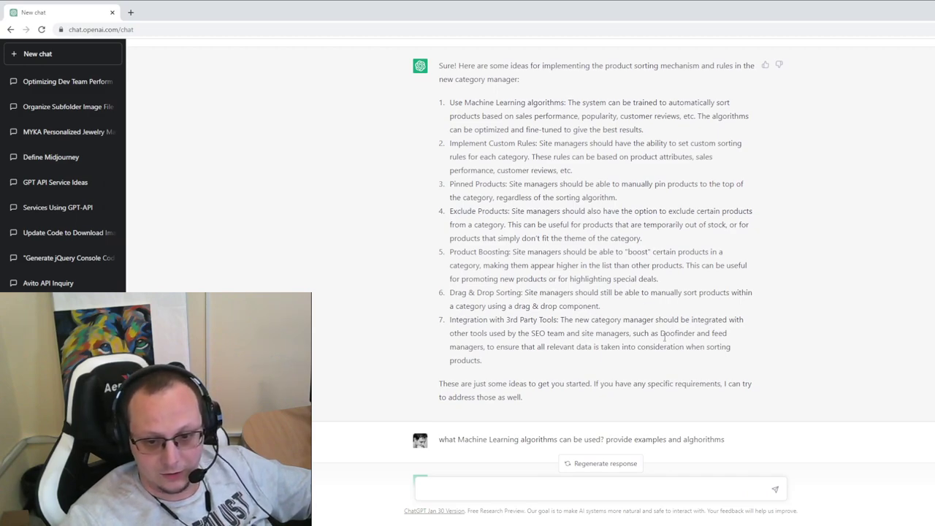
{"action": "left_click_drag", "start_coordinate": [649, 334], "coordinate": [713, 333]}
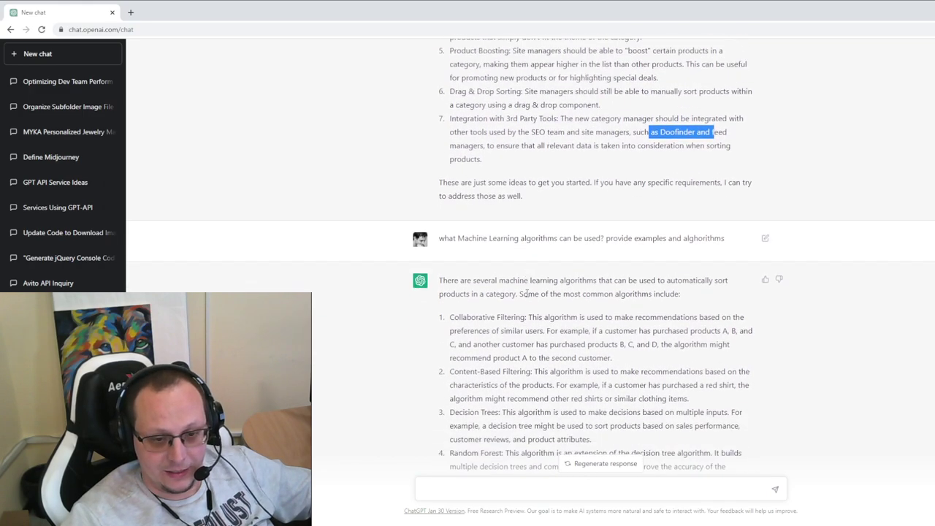
Review the question about usable machine learning algorithms and the answer's list, starting with Collaborative Filtering
{"action": "left_click_drag", "start_coordinate": [454, 197], "coordinate": [584, 197]}
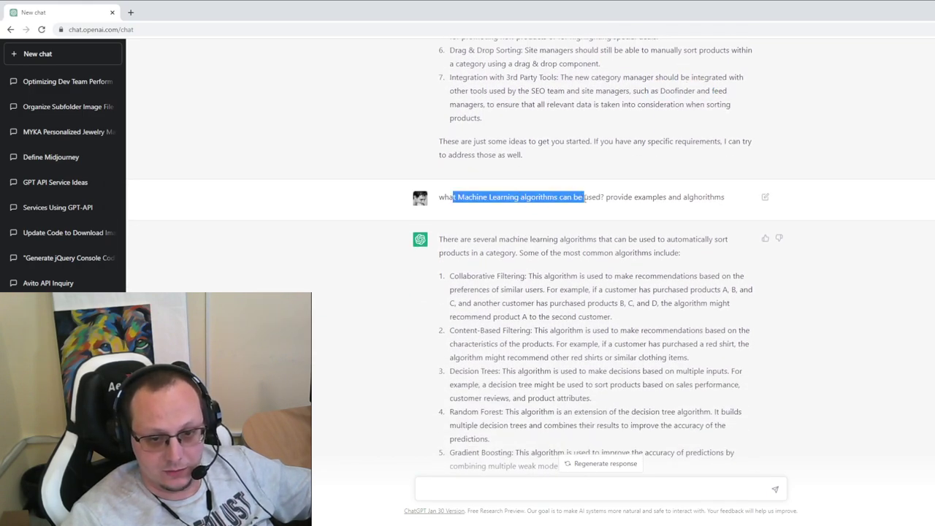
{"action": "scroll", "coordinate": [636, 217], "scroll_direction": "down", "scroll_amount": 2}
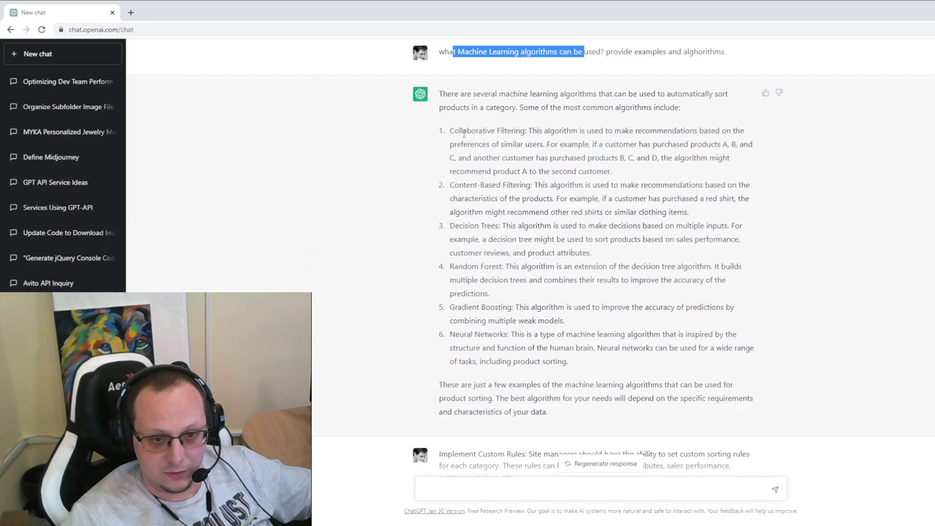
{"action": "left_click_drag", "start_coordinate": [450, 131], "coordinate": [545, 131]}
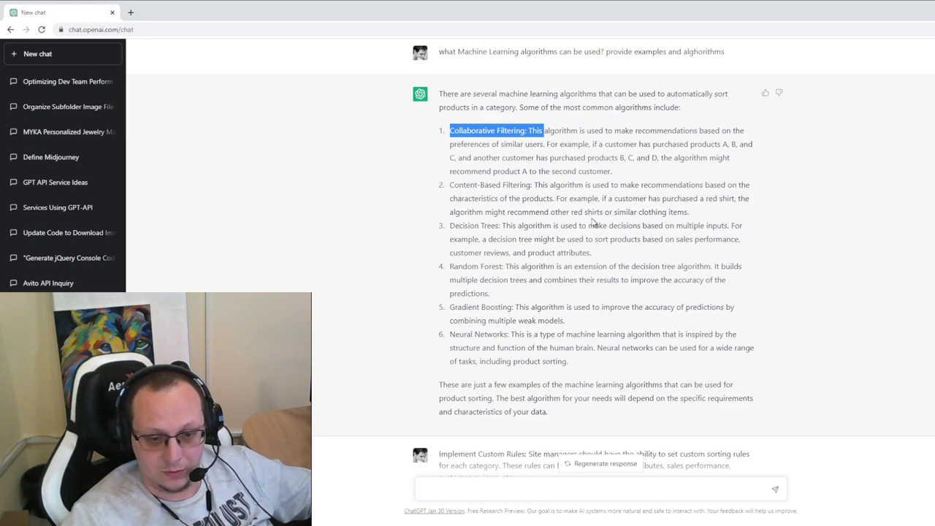
{"action": "scroll", "coordinate": [556, 223], "scroll_direction": "down", "scroll_amount": 3}
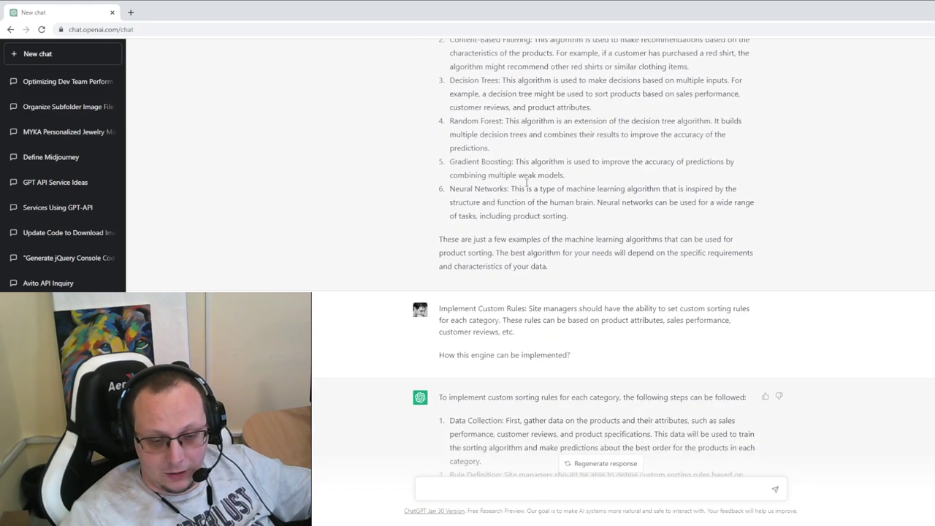
{"action": "scroll", "coordinate": [530, 192], "scroll_direction": "up", "scroll_amount": 1}
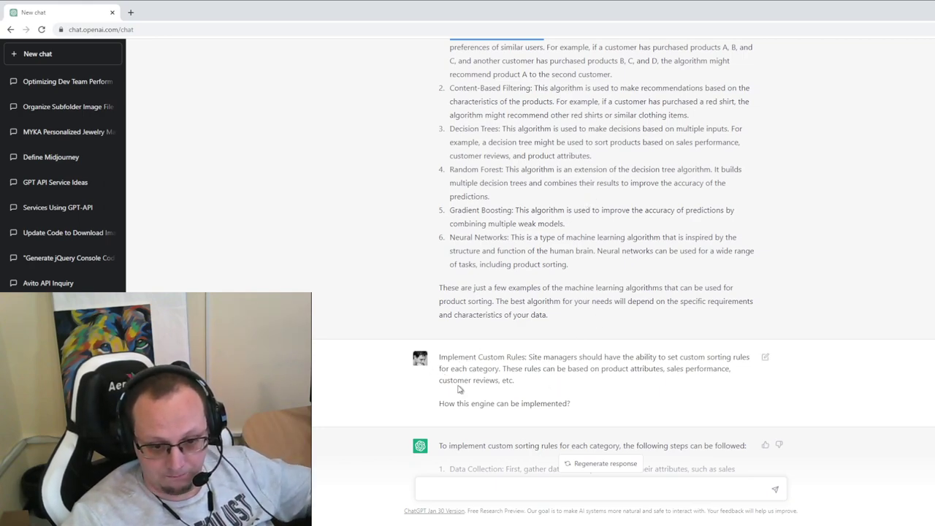
Read the Implement Custom Rules prompt asking how the engine can be implemented and the reply's steps from Data Collection to Deployment
{"action": "scroll", "coordinate": [462, 387], "scroll_direction": "down", "scroll_amount": 1}
{"action": "left_click_drag", "start_coordinate": [439, 307], "coordinate": [554, 335]}
{"action": "scroll", "coordinate": [547, 298], "scroll_direction": "up", "scroll_amount": 3}
{"action": "scroll", "coordinate": [448, 258], "scroll_direction": "down", "scroll_amount": 5}
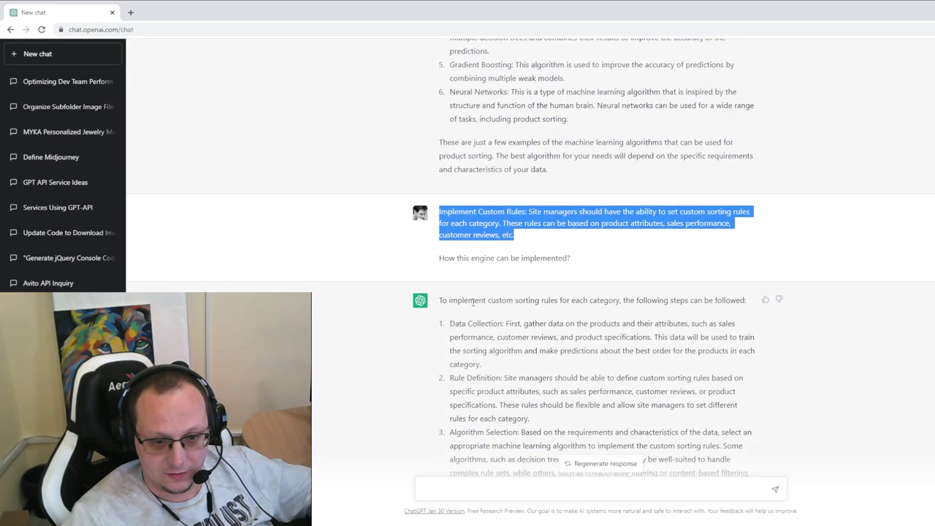
{"action": "left_click_drag", "start_coordinate": [444, 258], "coordinate": [577, 260]}
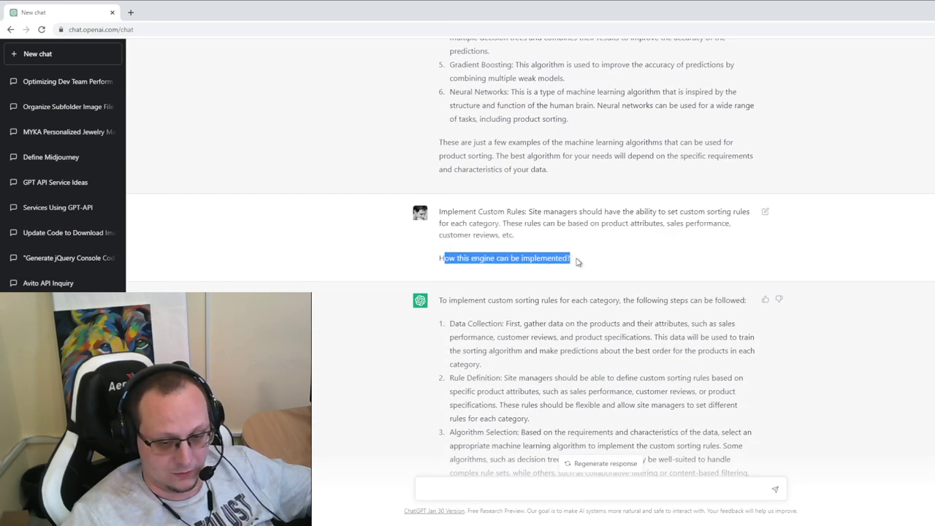
{"action": "scroll", "coordinate": [562, 271], "scroll_direction": "down", "scroll_amount": 2}
{"action": "scroll", "coordinate": [562, 270], "scroll_direction": "down", "scroll_amount": 3}
{"action": "scroll", "coordinate": [467, 146], "scroll_direction": "up", "scroll_amount": 1}
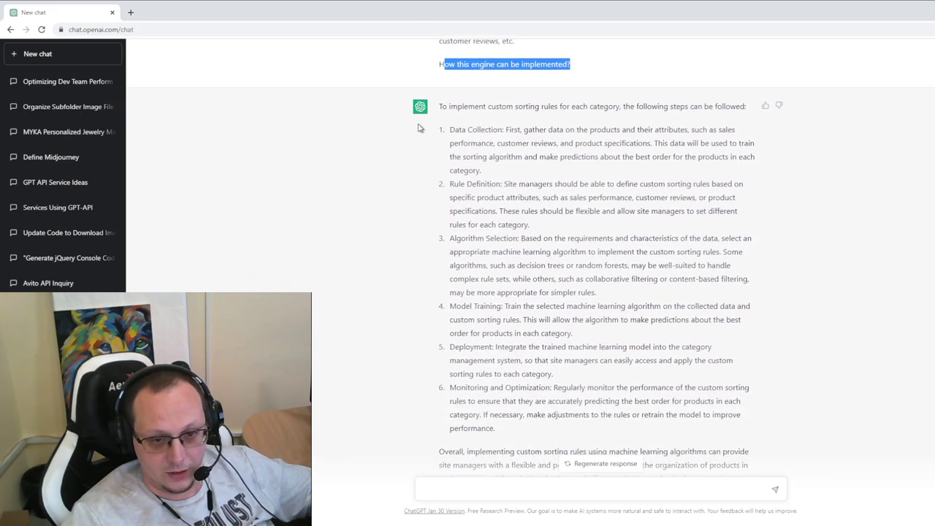
{"action": "left_click_drag", "start_coordinate": [453, 106], "coordinate": [483, 173]}
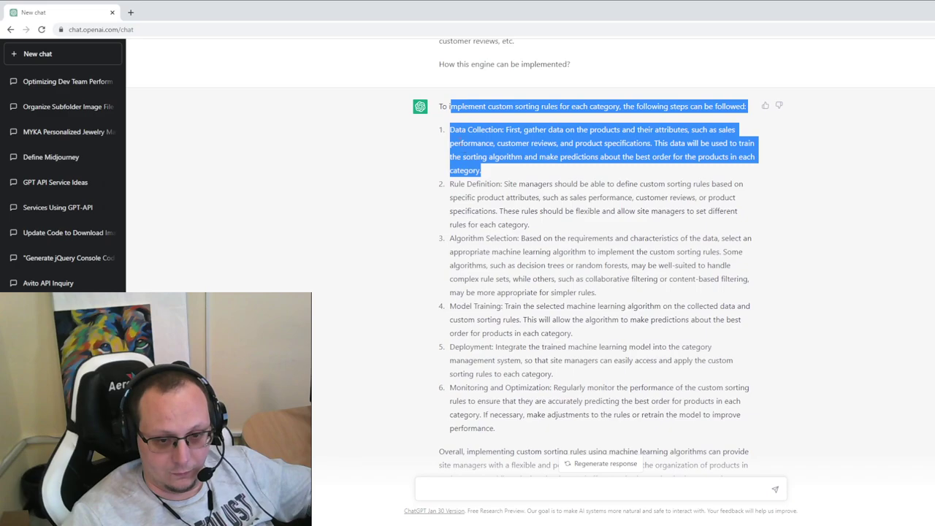
{"action": "left_click_drag", "start_coordinate": [450, 129], "coordinate": [566, 348]}
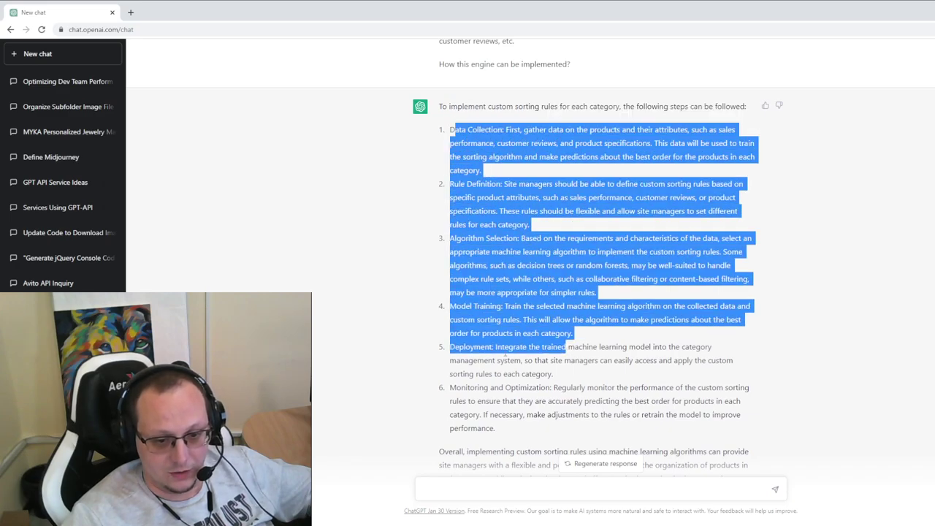
Look back over the machine learning algorithm list and recheck the implementation steps for custom sorting rules
{"action": "scroll", "coordinate": [506, 354], "scroll_direction": "up", "scroll_amount": 1}
{"action": "scroll", "coordinate": [512, 356], "scroll_direction": "up", "scroll_amount": 8}
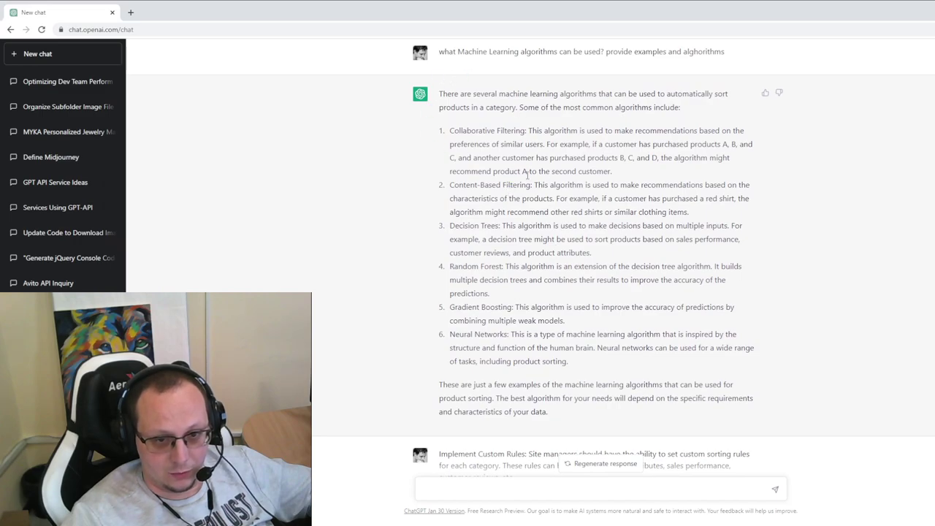
{"action": "scroll", "coordinate": [504, 233], "scroll_direction": "down", "scroll_amount": 10}
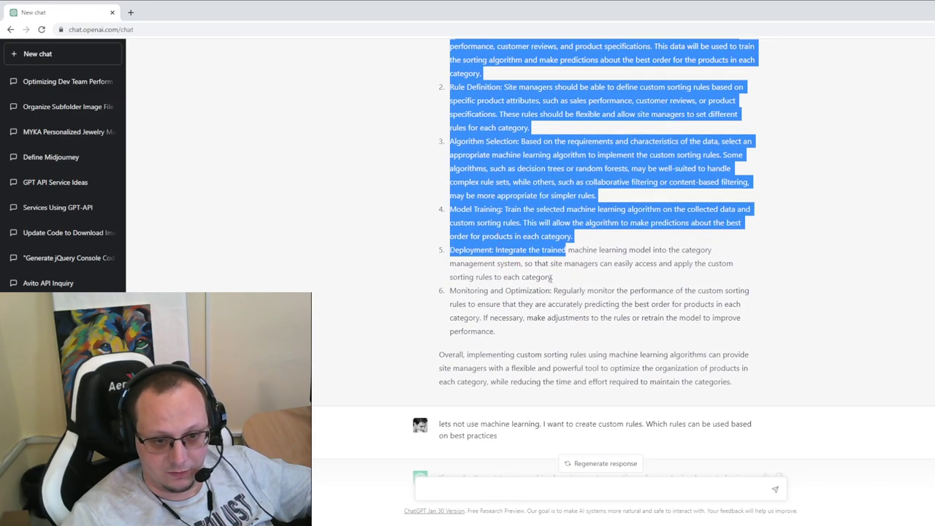
{"action": "scroll", "coordinate": [534, 304], "scroll_direction": "down", "scroll_amount": 7}
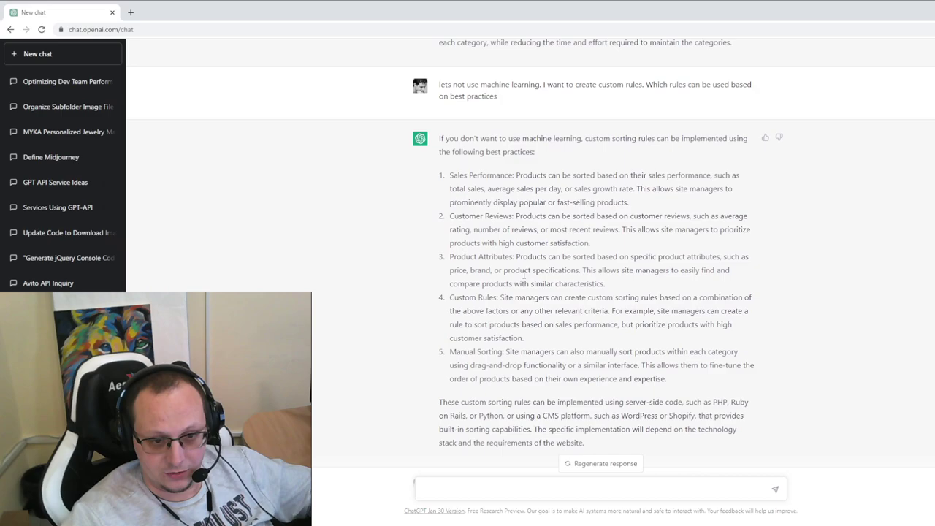
{"action": "scroll", "coordinate": [534, 214], "scroll_direction": "up", "scroll_amount": 5}
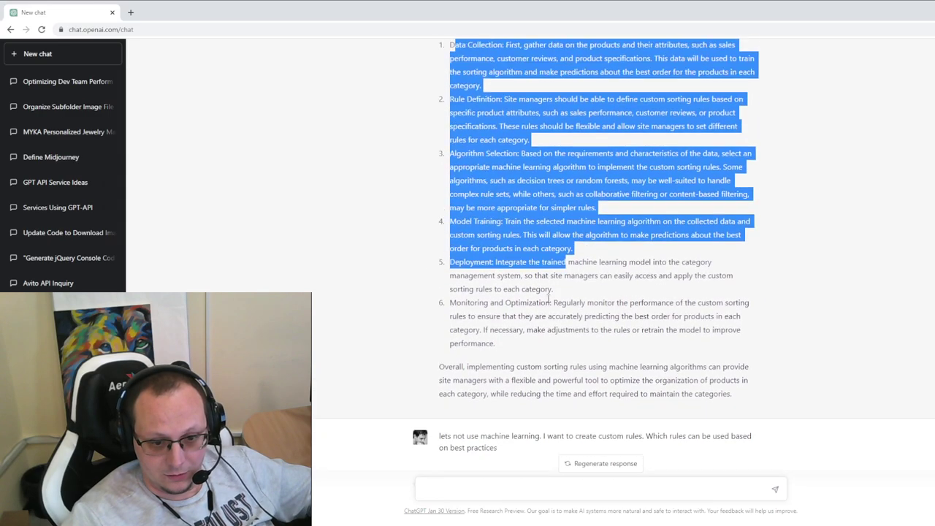
{"action": "scroll", "coordinate": [550, 299], "scroll_direction": "up", "scroll_amount": 2}
{"action": "left_click", "coordinate": [509, 315]}
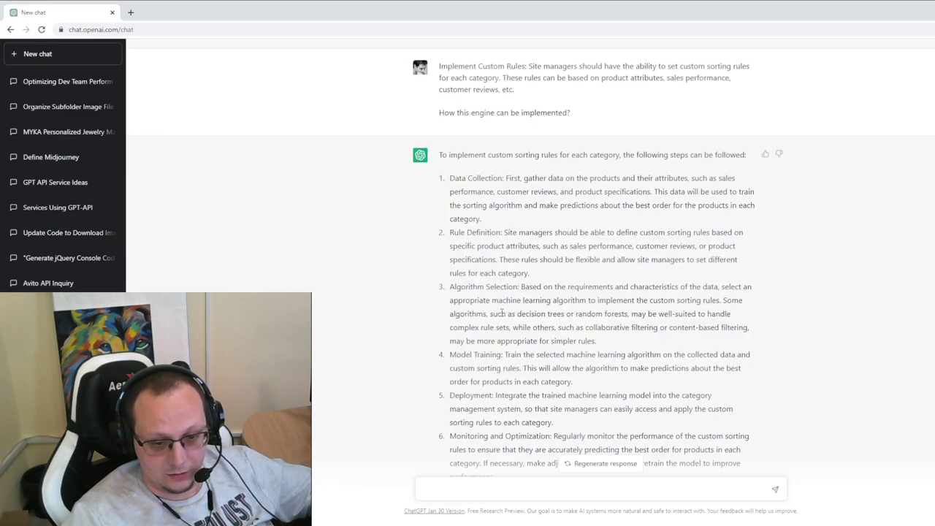
Examine the prompt rejecting machine learning and the reply's best-practice custom sorting rules, including Custom Rules and Manual Sorting
{"action": "scroll", "coordinate": [503, 313], "scroll_direction": "down", "scroll_amount": 4}
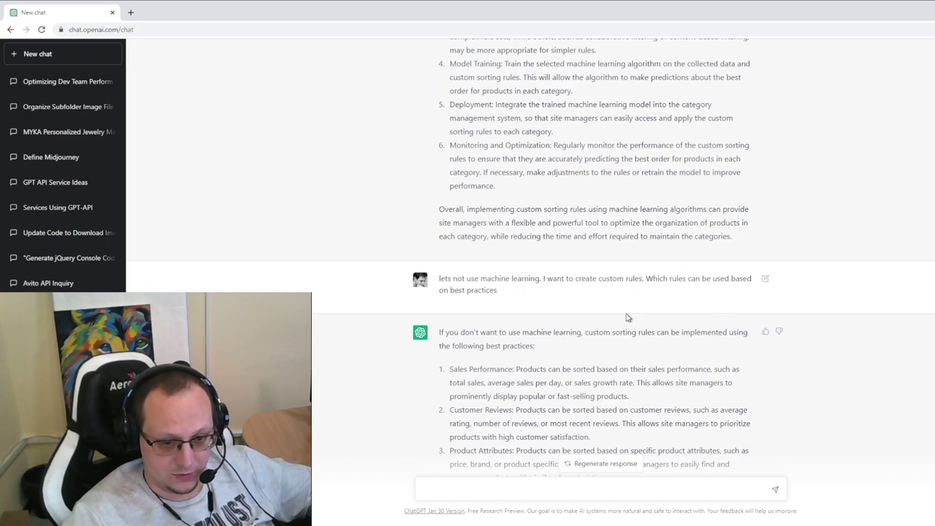
{"action": "scroll", "coordinate": [626, 317], "scroll_direction": "down", "scroll_amount": 3}
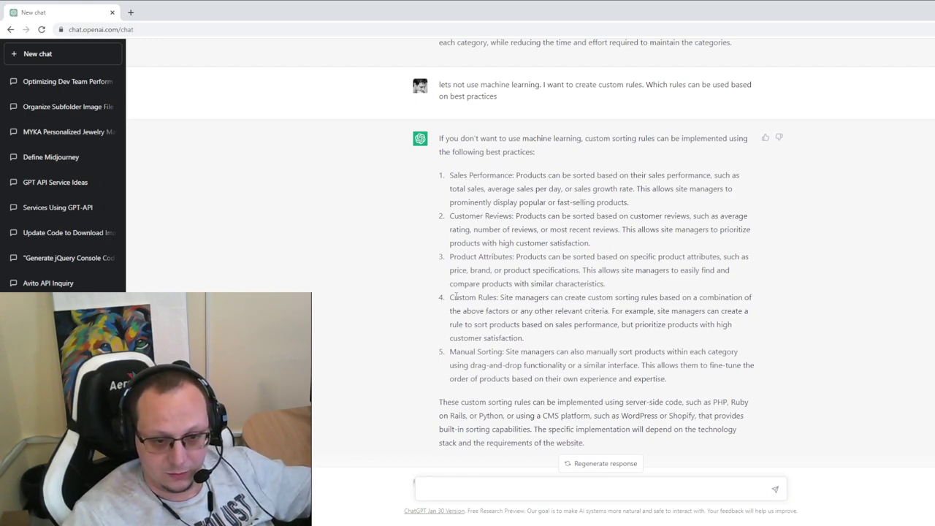
{"action": "scroll", "coordinate": [554, 349], "scroll_direction": "down", "scroll_amount": 1}
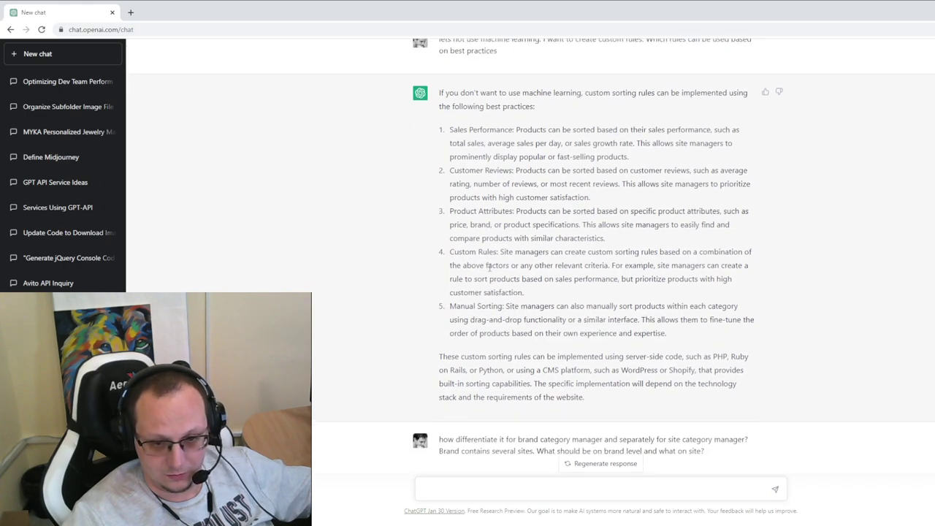
{"action": "scroll", "coordinate": [526, 321], "scroll_direction": "up", "scroll_amount": 1}
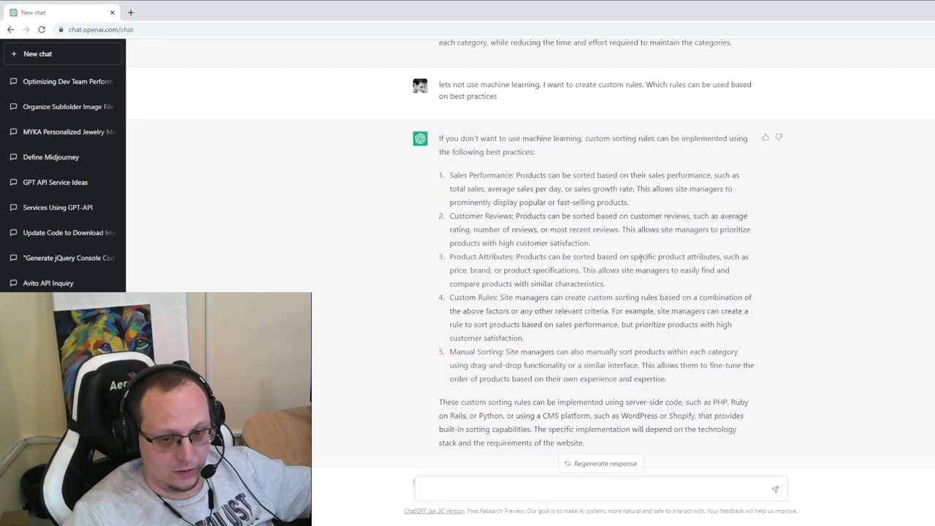
{"action": "scroll", "coordinate": [542, 211], "scroll_direction": "down", "scroll_amount": 2}
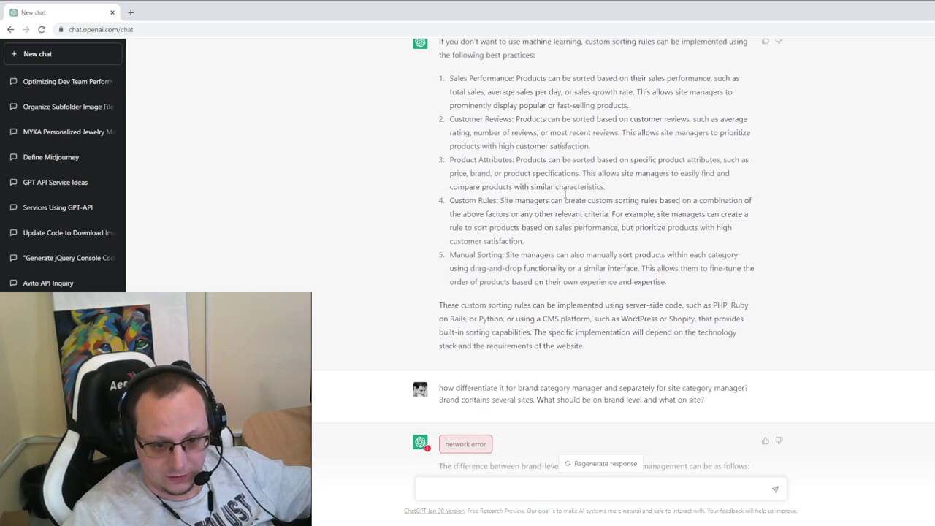
Study the question on separating brand and site category managers and the answer's Master Rules and site-level Customization points
{"action": "scroll", "coordinate": [565, 194], "scroll_direction": "down", "scroll_amount": 2}
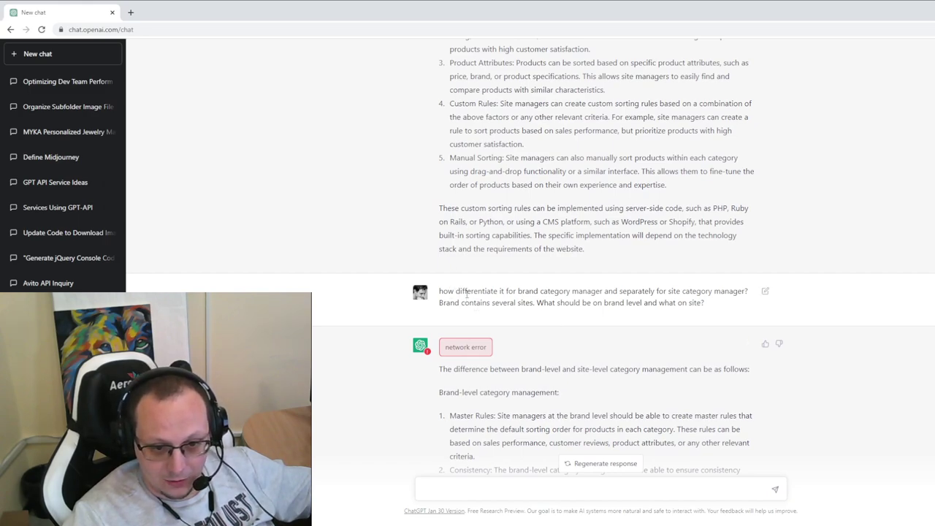
{"action": "left_click_drag", "start_coordinate": [436, 292], "coordinate": [746, 288]}
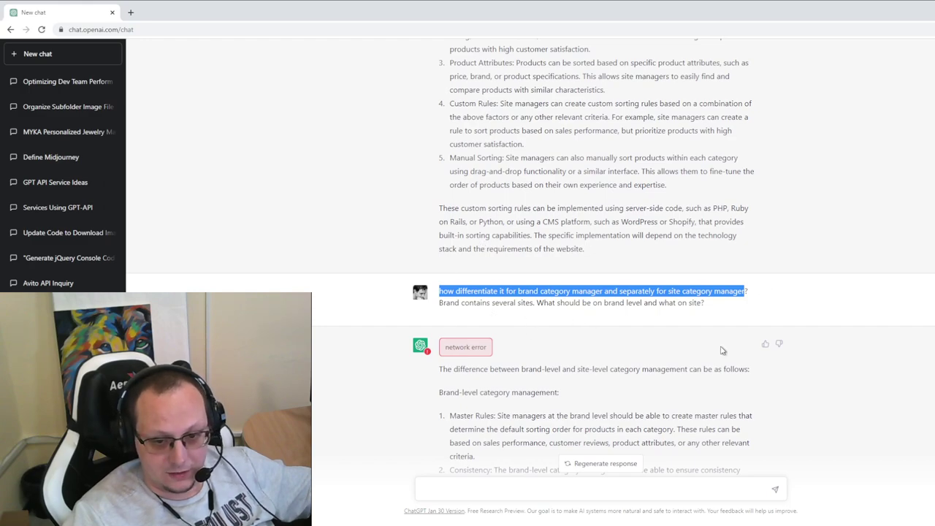
{"action": "scroll", "coordinate": [531, 190], "scroll_direction": "down", "scroll_amount": 3}
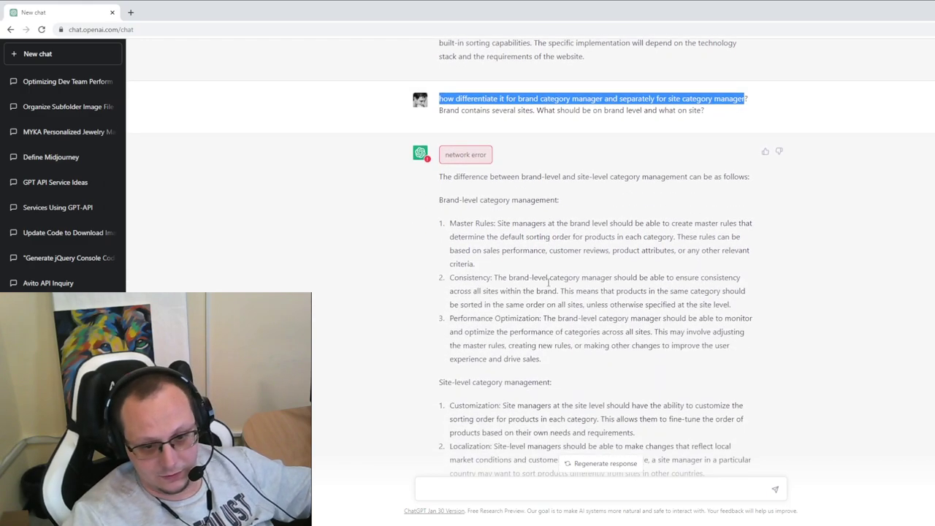
{"action": "scroll", "coordinate": [531, 190], "scroll_direction": "down", "scroll_amount": 2}
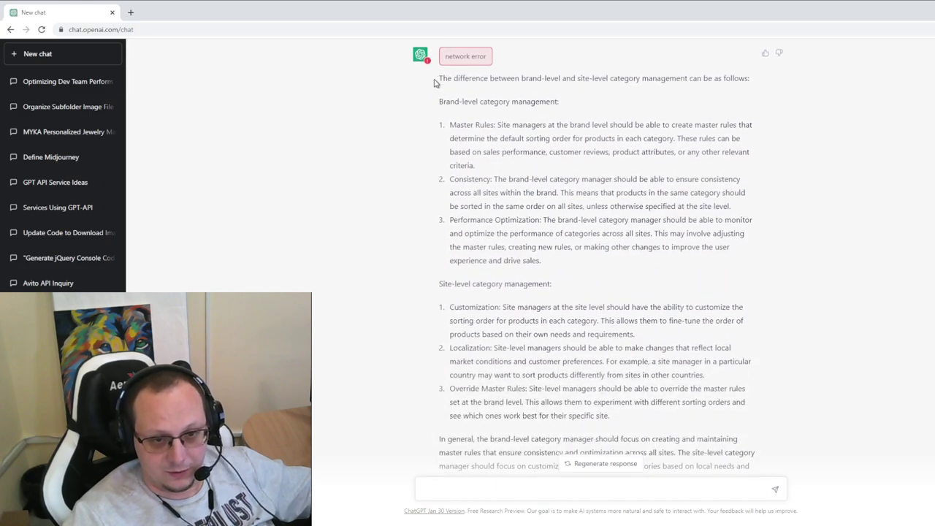
{"action": "left_click_drag", "start_coordinate": [439, 78], "coordinate": [582, 109]}
{"action": "left_click", "coordinate": [463, 125]}
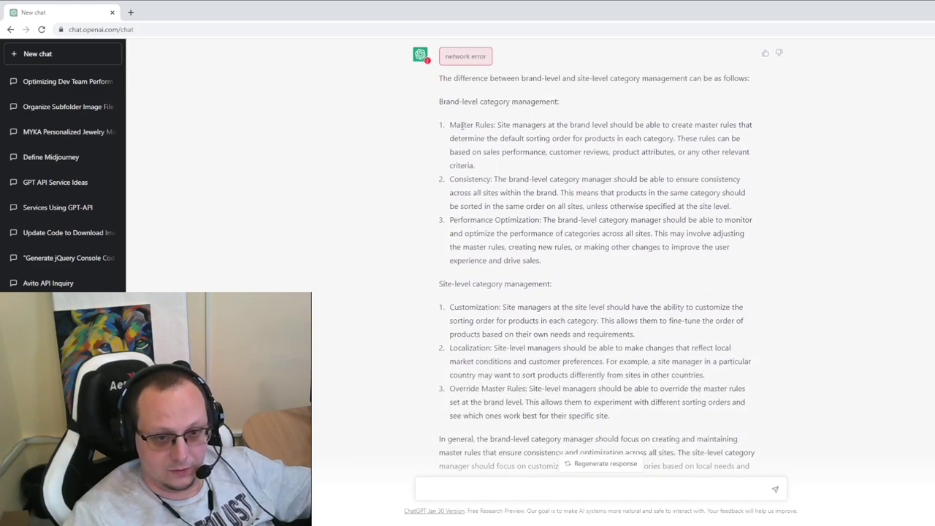
{"action": "left_click_drag", "start_coordinate": [445, 129], "coordinate": [598, 163]}
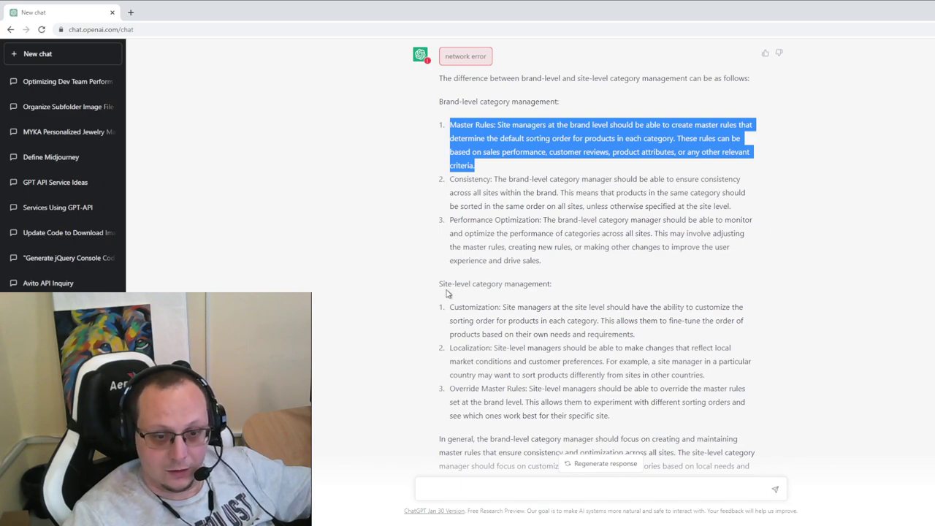
{"action": "scroll", "coordinate": [468, 250], "scroll_direction": "down", "scroll_amount": 2}
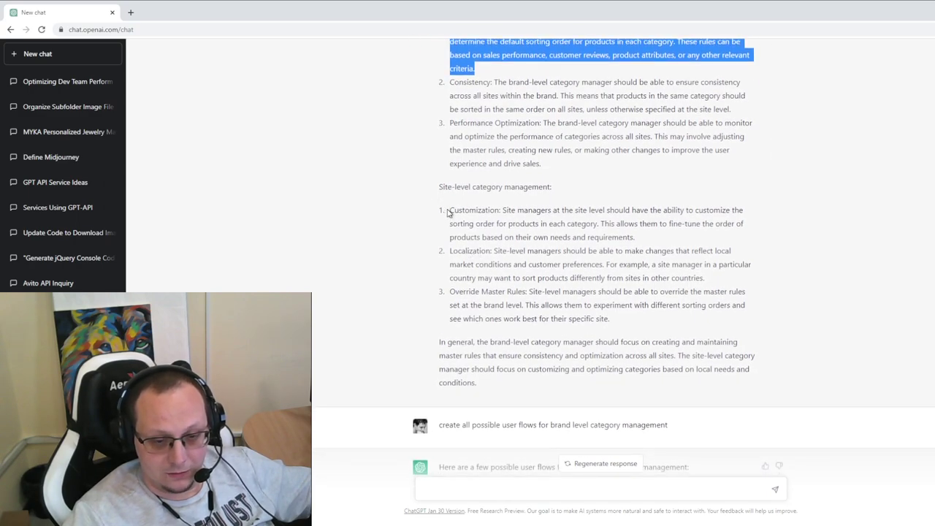
{"action": "left_click_drag", "start_coordinate": [448, 213], "coordinate": [520, 214]}
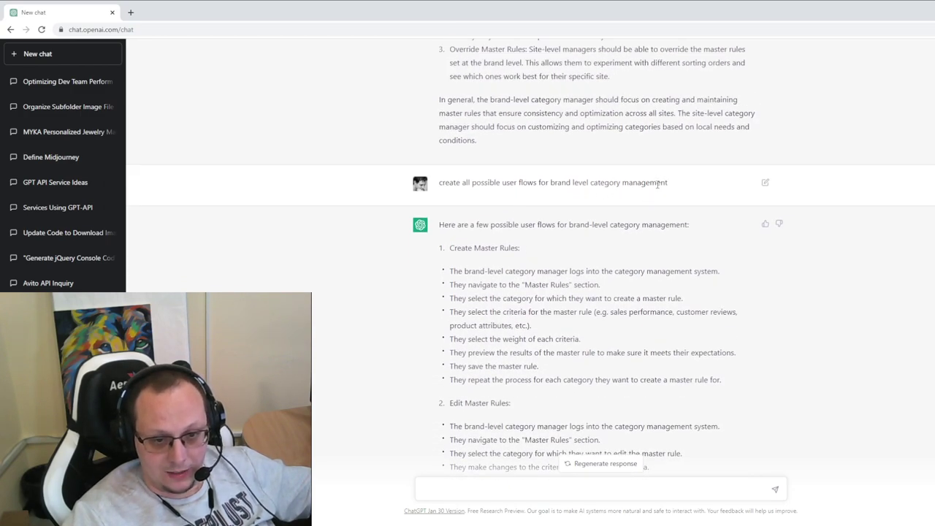
Read the prompt requesting brand level category management user flows and the reply's flows from Create Master Rules to Apply Master Rules to Sites
{"action": "left_click_drag", "start_coordinate": [665, 195], "coordinate": [455, 195]}
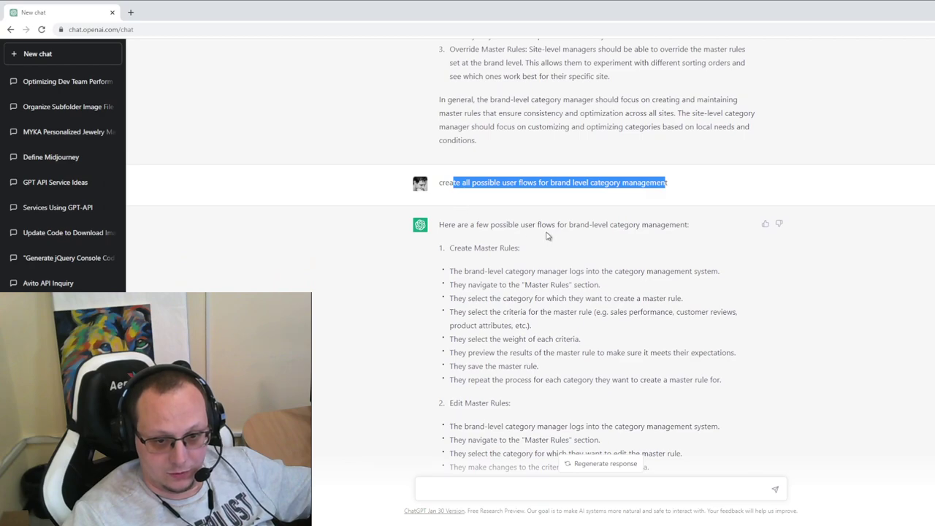
{"action": "scroll", "coordinate": [460, 205], "scroll_direction": "down", "scroll_amount": 2}
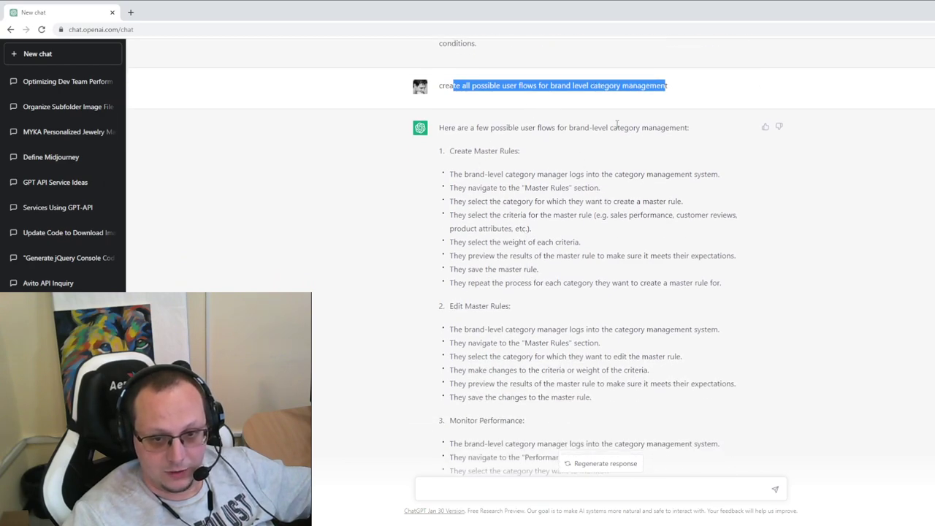
{"action": "scroll", "coordinate": [462, 174], "scroll_direction": "down", "scroll_amount": 1}
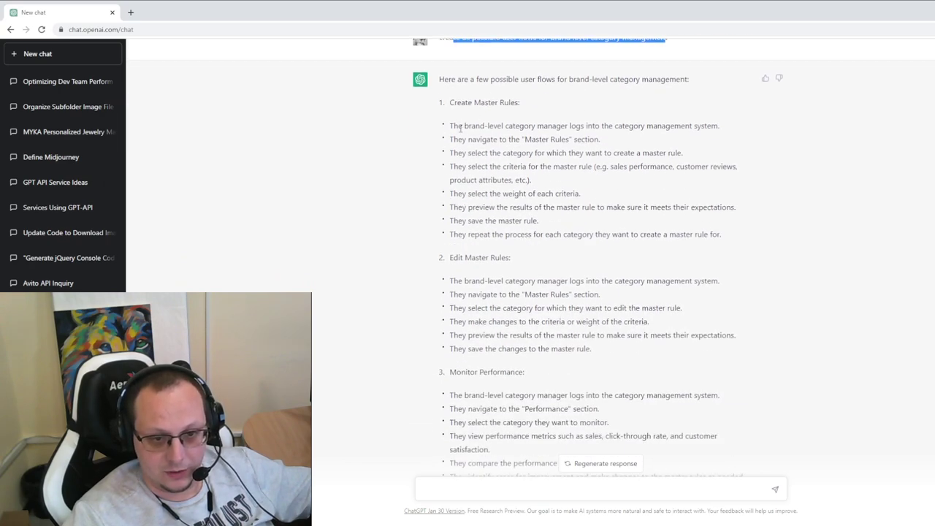
{"action": "left_click_drag", "start_coordinate": [440, 86], "coordinate": [594, 321]}
{"action": "scroll", "coordinate": [617, 219], "scroll_direction": "down", "scroll_amount": 5}
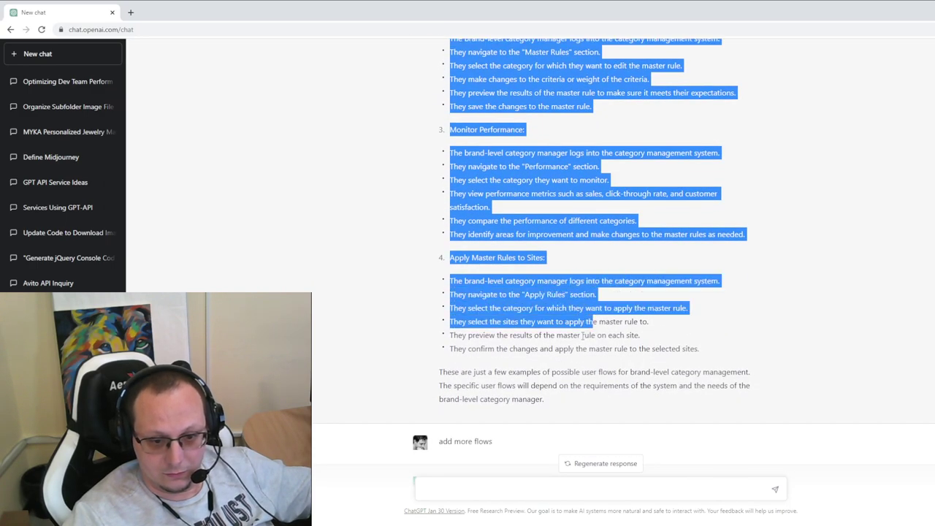
Read the "add more flows" and "continue" replies, covering the flows from Creating a new category to Exporting category data
{"action": "scroll", "coordinate": [478, 294], "scroll_direction": "down", "scroll_amount": 5}
{"action": "scroll", "coordinate": [478, 294], "scroll_direction": "down", "scroll_amount": 3}
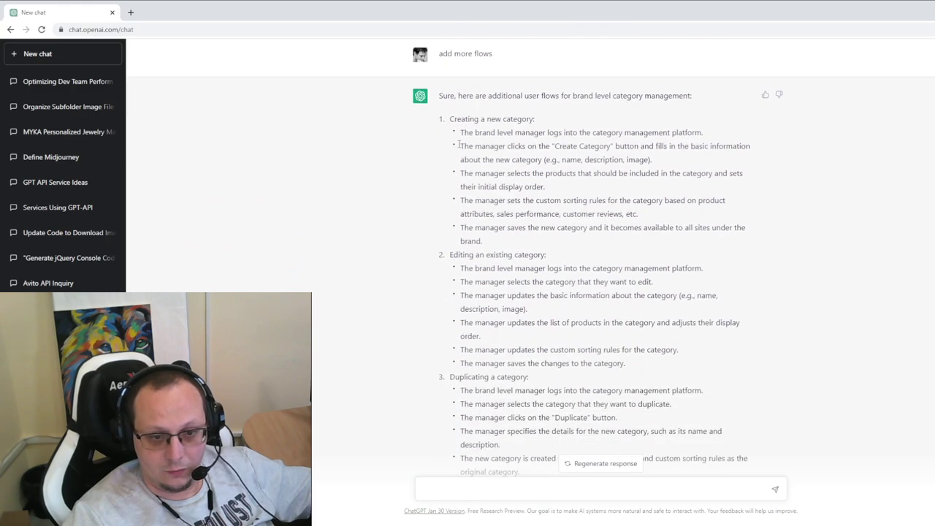
{"action": "left_click_drag", "start_coordinate": [460, 129], "coordinate": [527, 305]}
{"action": "scroll", "coordinate": [545, 263], "scroll_direction": "down", "scroll_amount": 3}
{"action": "scroll", "coordinate": [546, 263], "scroll_direction": "down", "scroll_amount": 8}
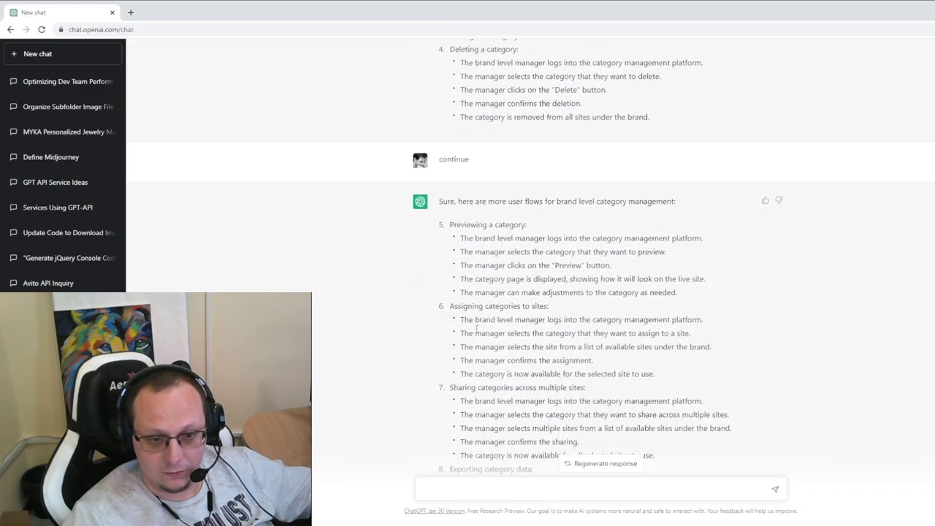
{"action": "left_click_drag", "start_coordinate": [439, 122], "coordinate": [681, 262]}
{"action": "scroll", "coordinate": [638, 339], "scroll_direction": "down", "scroll_amount": 3}
{"action": "scroll", "coordinate": [144, 90], "scroll_direction": "up", "scroll_amount": 2}
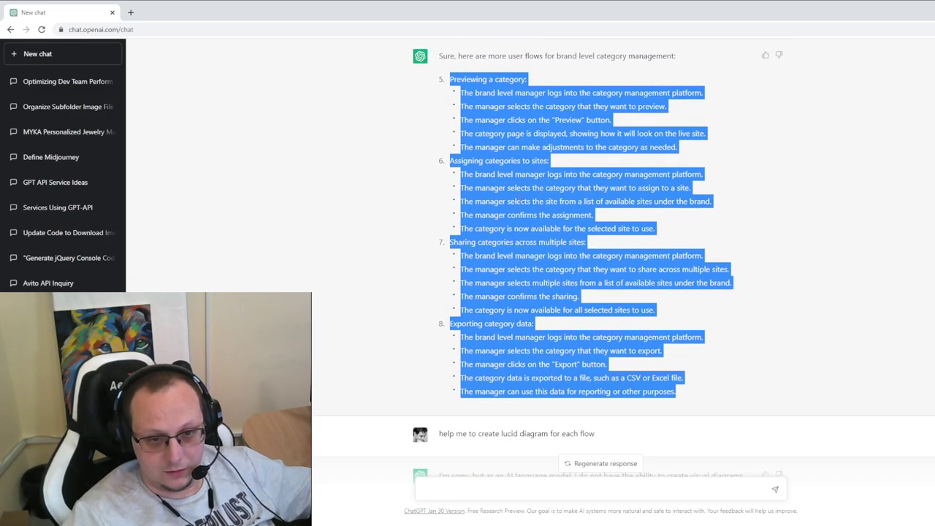
{"action": "left_click", "coordinate": [474, 74]}
Look back over the brand-level user flows up to Create Master Rules and return to the "continue" reply
{"action": "scroll", "coordinate": [477, 114], "scroll_direction": "up", "scroll_amount": 2}
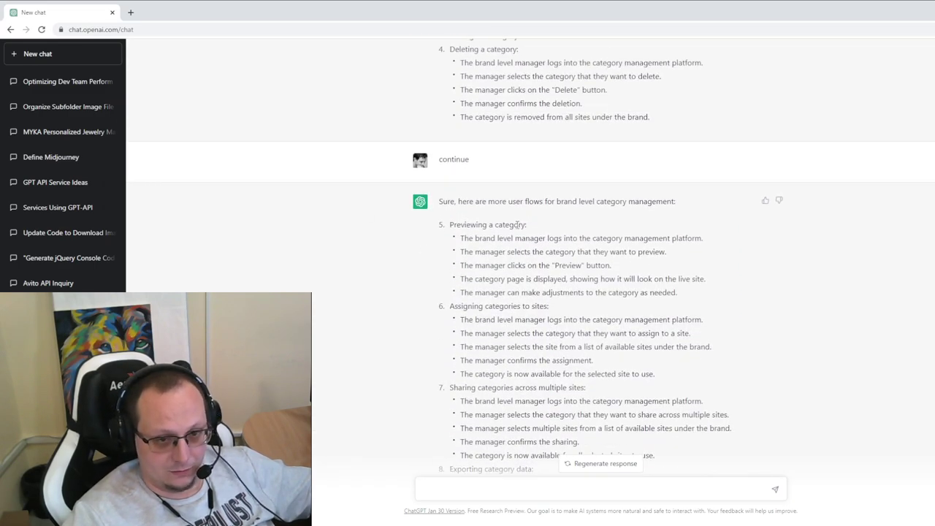
{"action": "scroll", "coordinate": [512, 285], "scroll_direction": "up", "scroll_amount": 8}
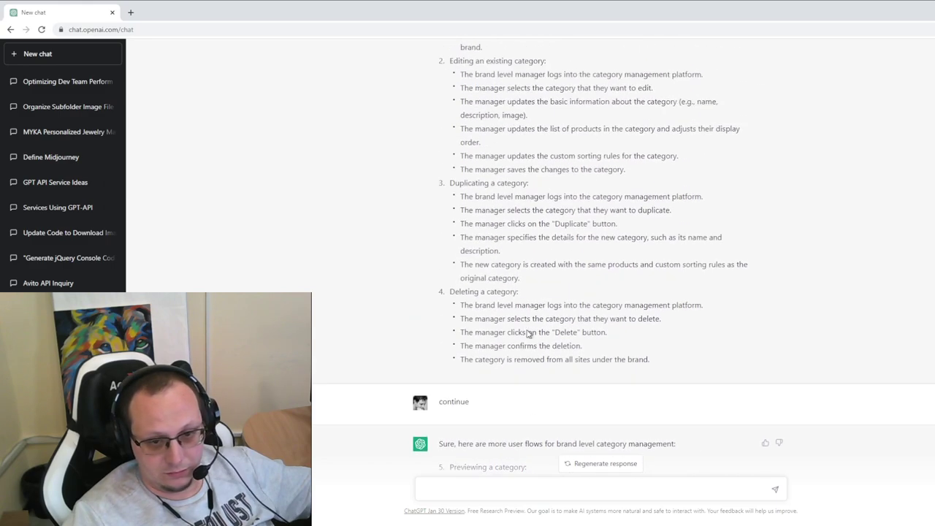
{"action": "scroll", "coordinate": [478, 292], "scroll_direction": "up", "scroll_amount": 10}
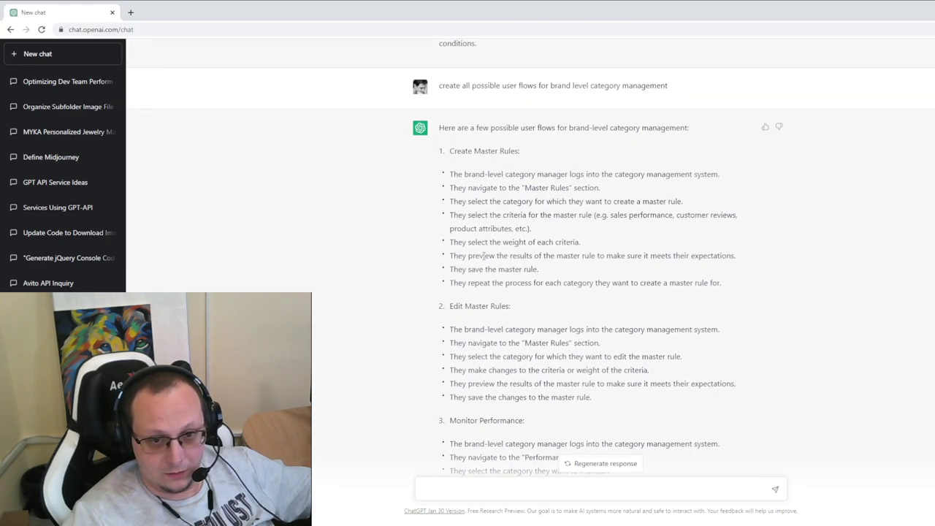
{"action": "scroll", "coordinate": [486, 277], "scroll_direction": "down", "scroll_amount": 20}
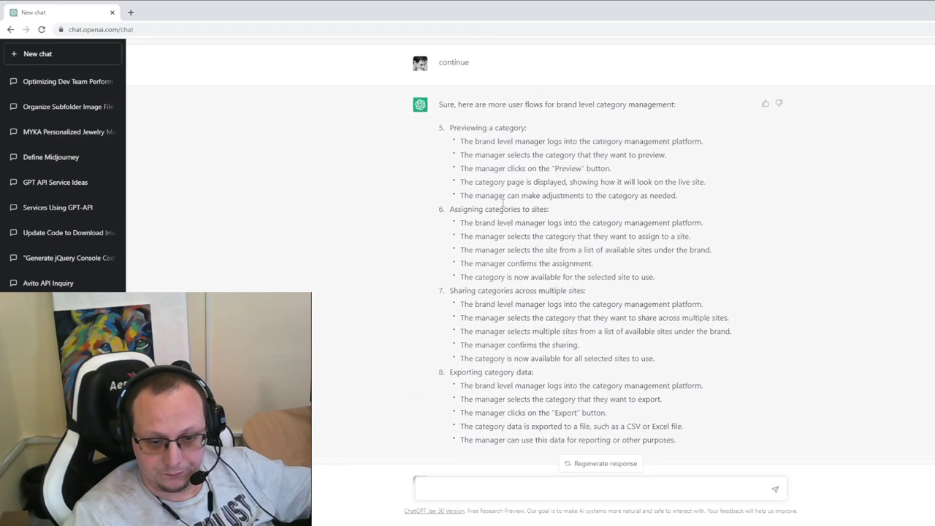
Examine the prompts on Lucid diagrams and exact blocks for each flow, with the suggested diagram tools and the Flow 1 steps
{"action": "scroll", "coordinate": [511, 191], "scroll_direction": "down", "scroll_amount": 2}
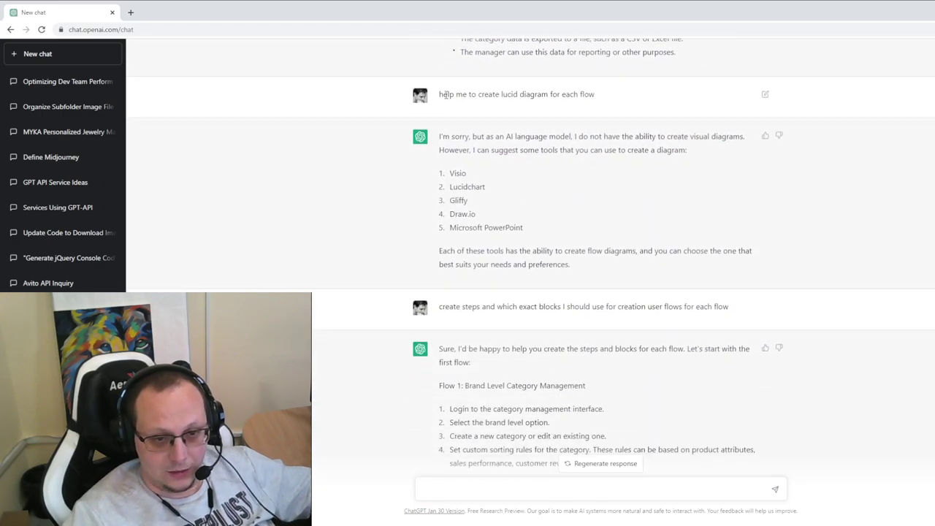
{"action": "left_click_drag", "start_coordinate": [444, 93], "coordinate": [593, 106]}
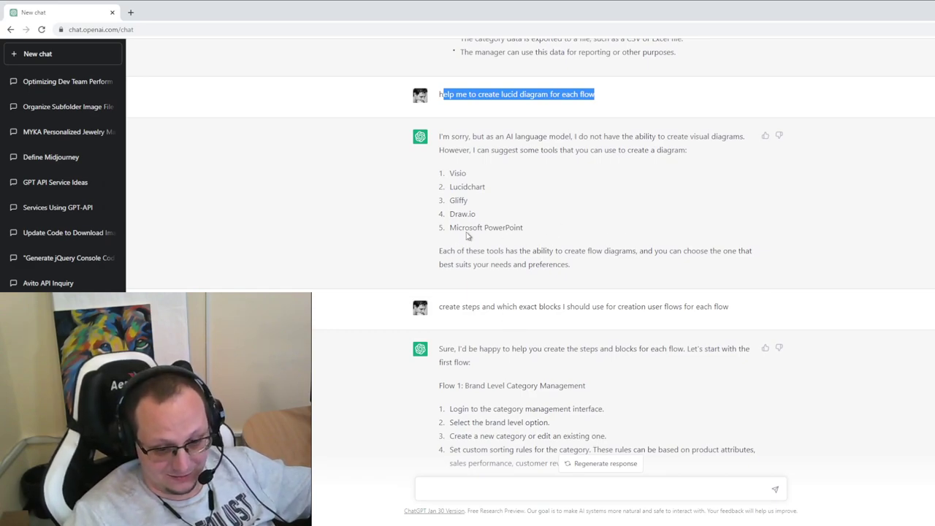
{"action": "scroll", "coordinate": [468, 236], "scroll_direction": "down", "scroll_amount": 2}
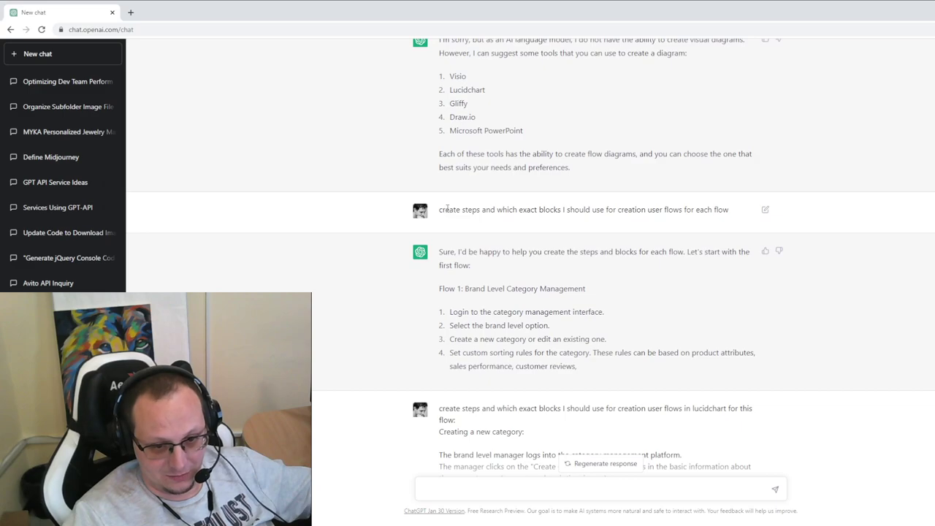
{"action": "left_click_drag", "start_coordinate": [439, 210], "coordinate": [729, 218]}
{"action": "scroll", "coordinate": [728, 219], "scroll_direction": "down", "scroll_amount": 1}
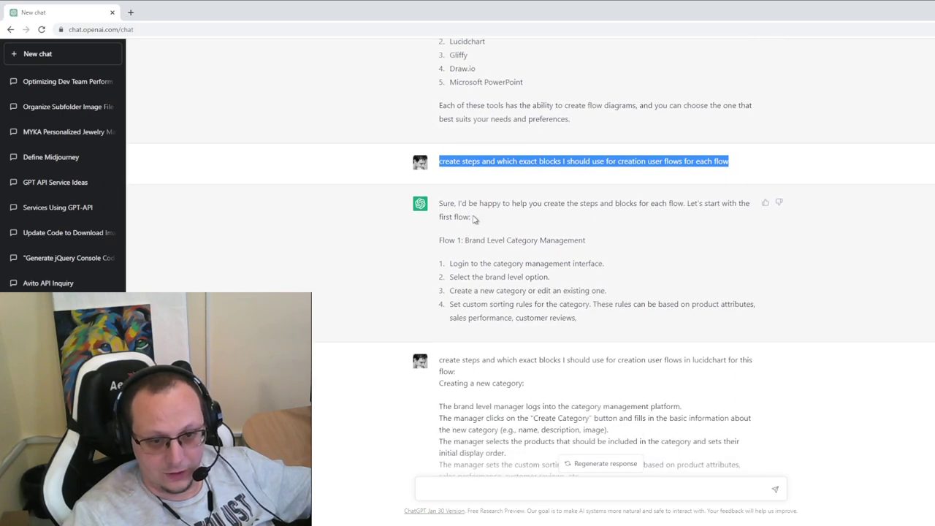
{"action": "left_click_drag", "start_coordinate": [439, 203], "coordinate": [616, 304]}
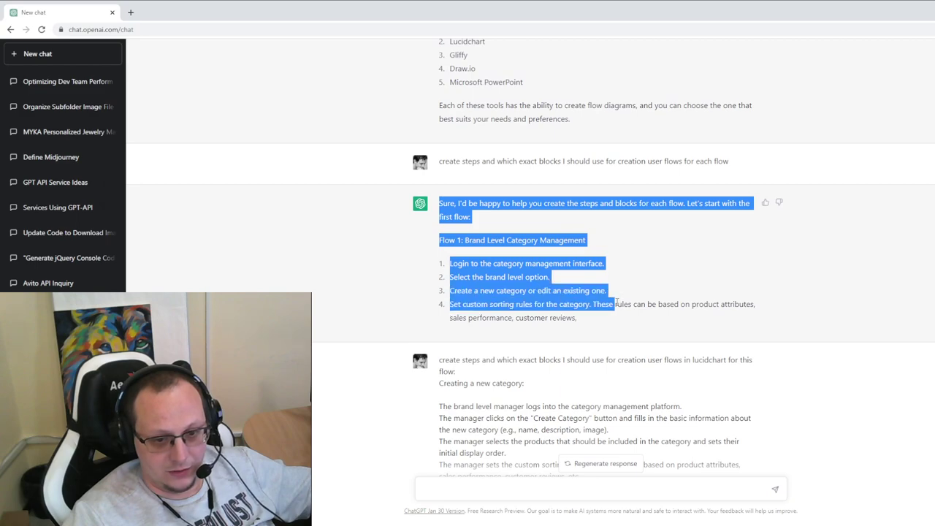
{"action": "left_click", "coordinate": [491, 219]}
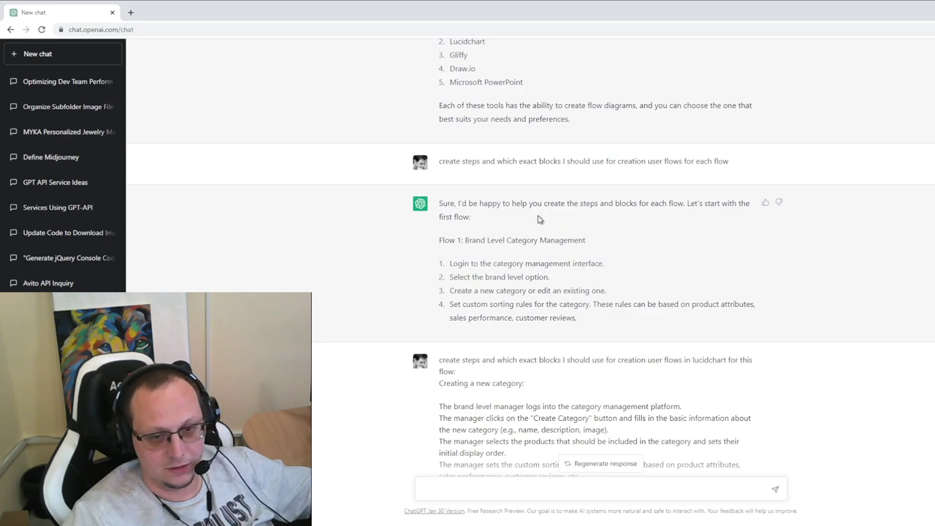
Recheck the Sharing categories and Exporting category data flows above the Lucid diagram request
{"action": "scroll", "coordinate": [532, 227], "scroll_direction": "up", "scroll_amount": 5}
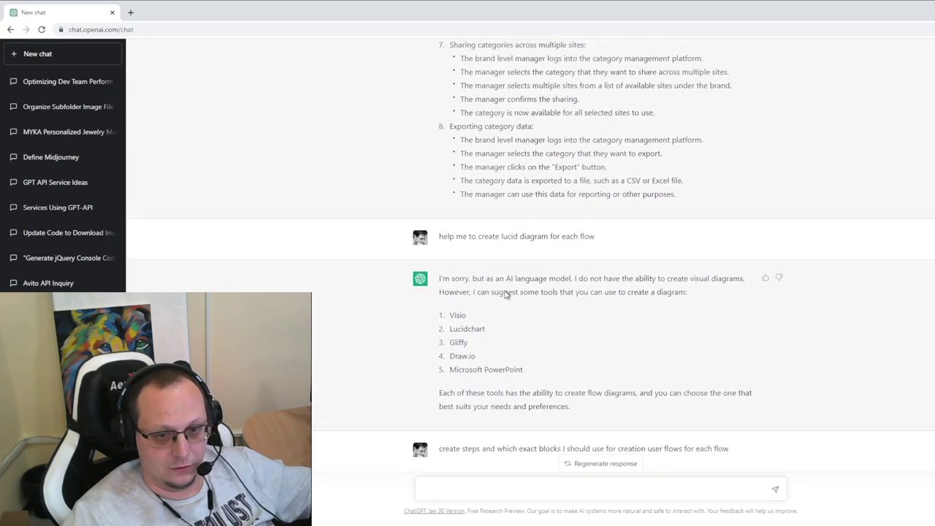
{"action": "left_click_drag", "start_coordinate": [442, 88], "coordinate": [612, 205]}
{"action": "scroll", "coordinate": [536, 251], "scroll_direction": "down", "scroll_amount": 7}
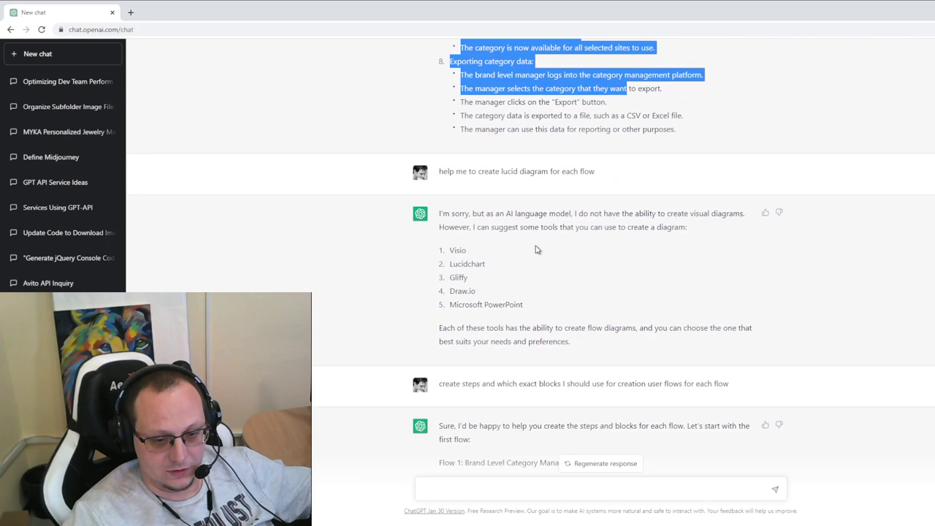
Read the prompt asking for Lucidchart steps and exact blocks for the Creating a new category flow, including its pasted flow description
{"action": "scroll", "coordinate": [527, 301], "scroll_direction": "down", "scroll_amount": 1}
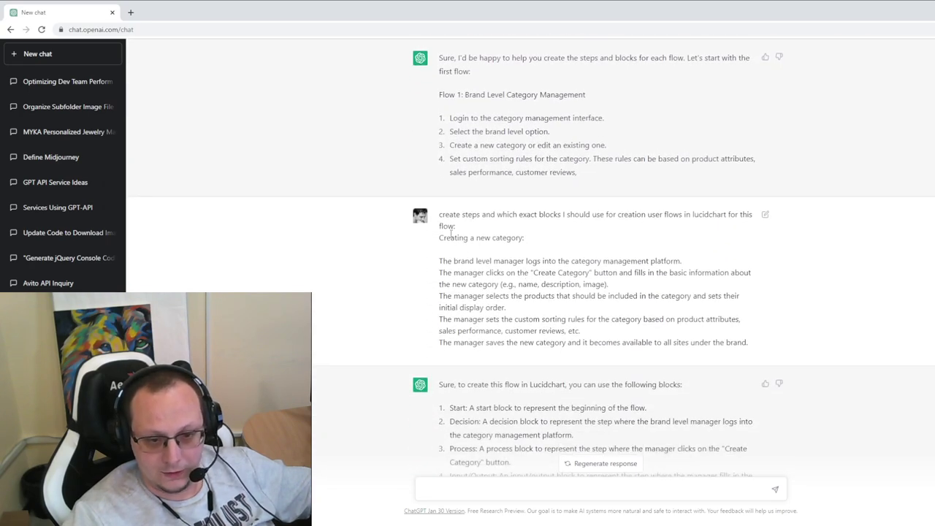
{"action": "scroll", "coordinate": [467, 233], "scroll_direction": "down", "scroll_amount": 2}
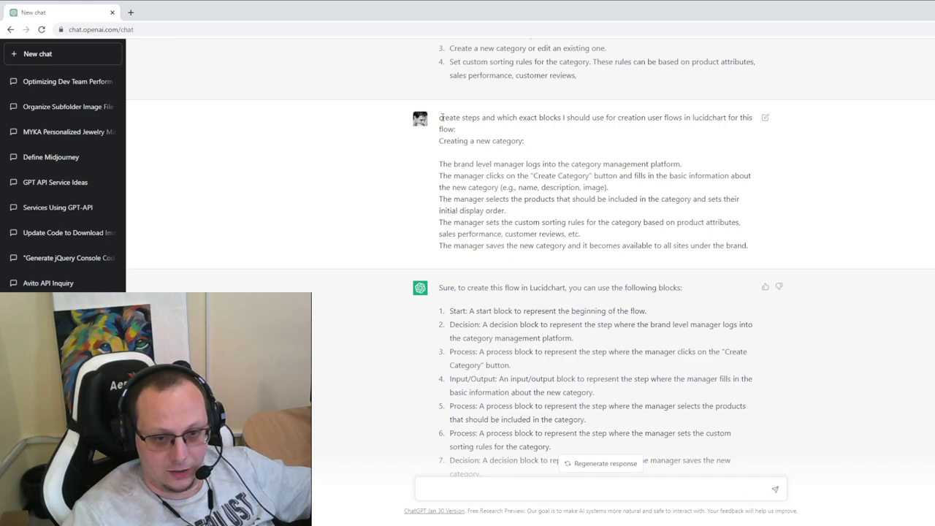
{"action": "left_click_drag", "start_coordinate": [442, 117], "coordinate": [610, 132]}
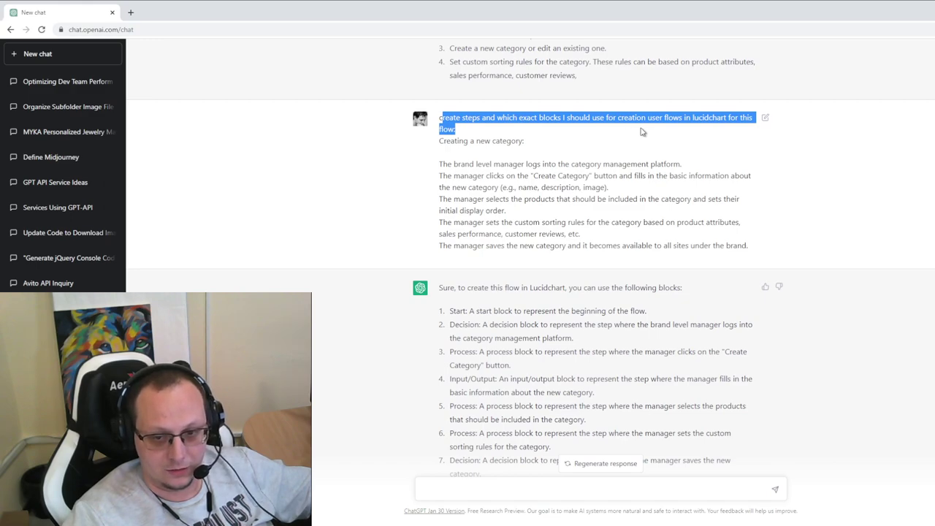
{"action": "left_click", "coordinate": [591, 149]}
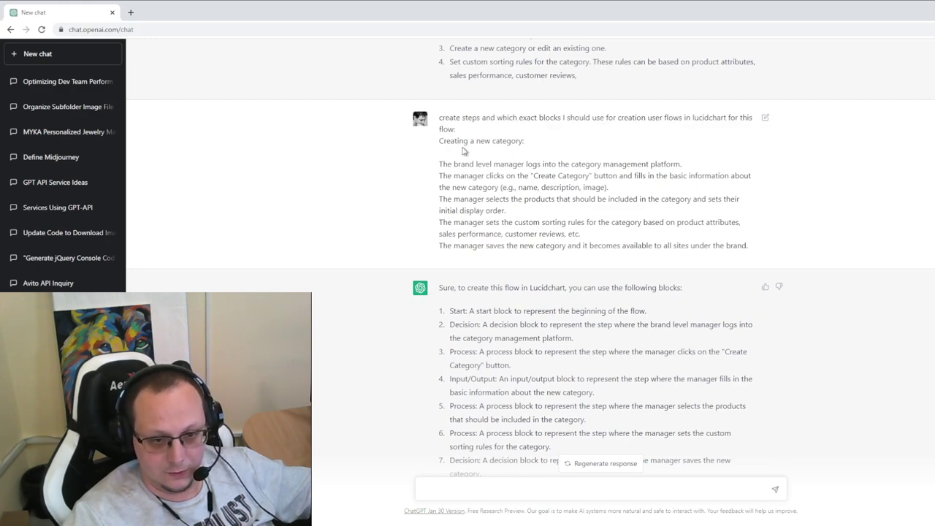
{"action": "left_click_drag", "start_coordinate": [438, 147], "coordinate": [680, 275]}
{"action": "scroll", "coordinate": [680, 275], "scroll_direction": "down", "scroll_amount": 4}
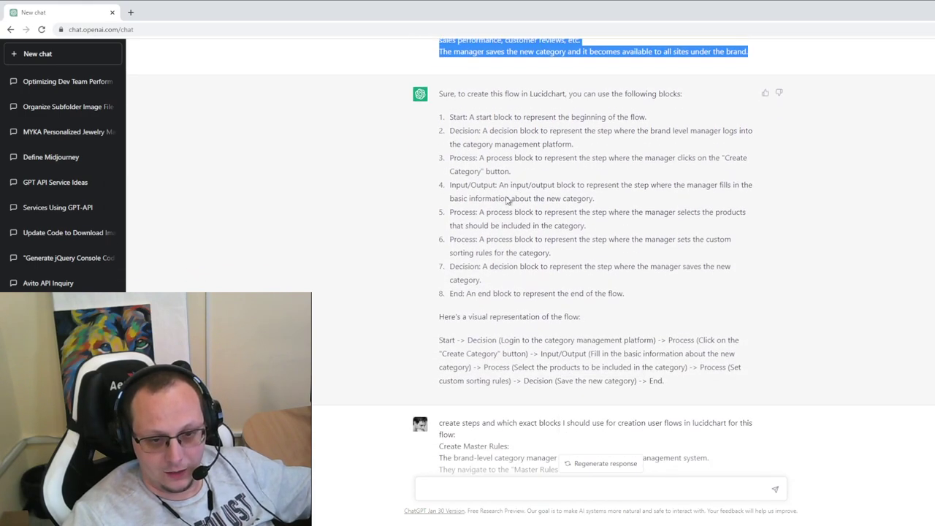
Study the reply's Lucidchart blocks from Start to End and the visual representation of the Creating a new category flow
{"action": "left_click_drag", "start_coordinate": [444, 95], "coordinate": [626, 114]}
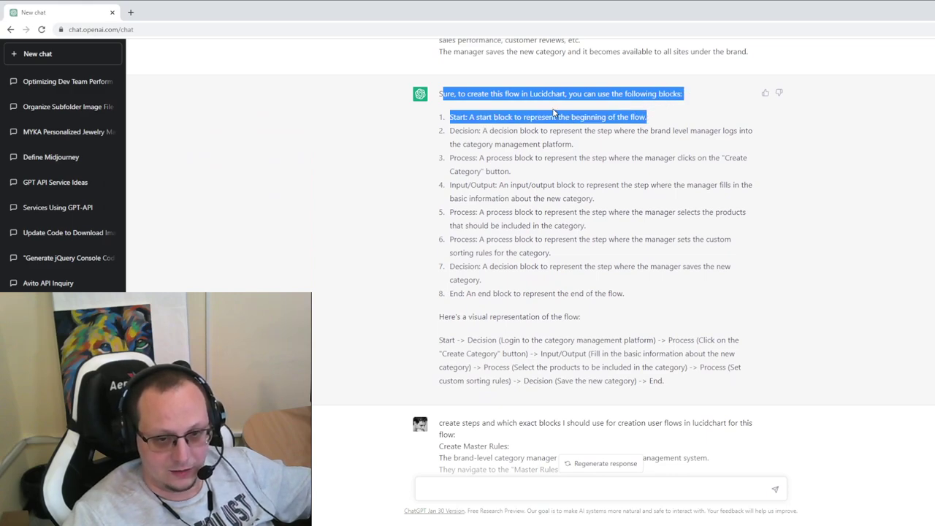
{"action": "left_click", "coordinate": [555, 113]}
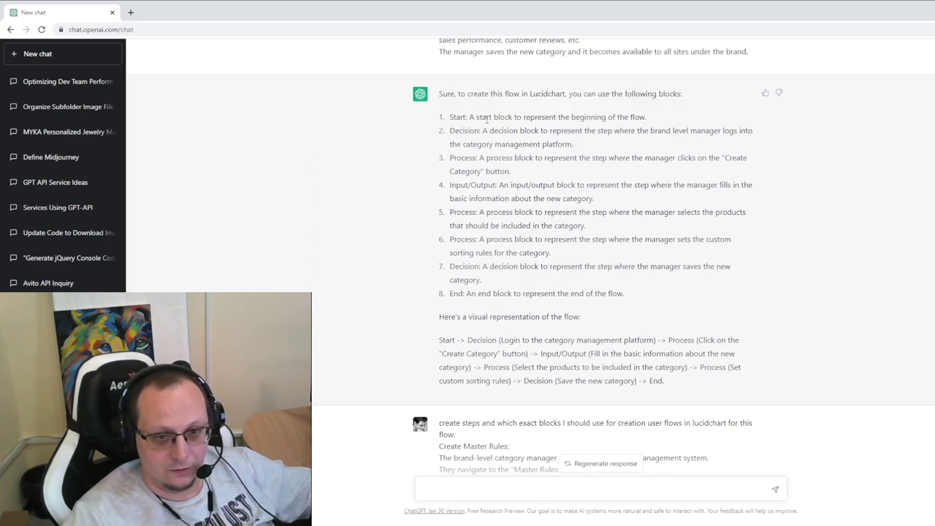
{"action": "left_click_drag", "start_coordinate": [487, 119], "coordinate": [564, 163]}
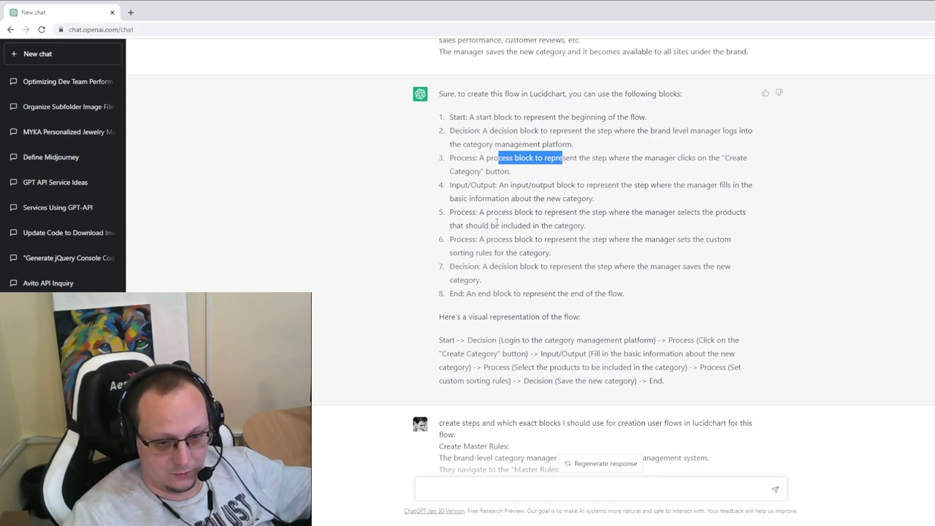
{"action": "left_click_drag", "start_coordinate": [436, 316], "coordinate": [703, 385]}
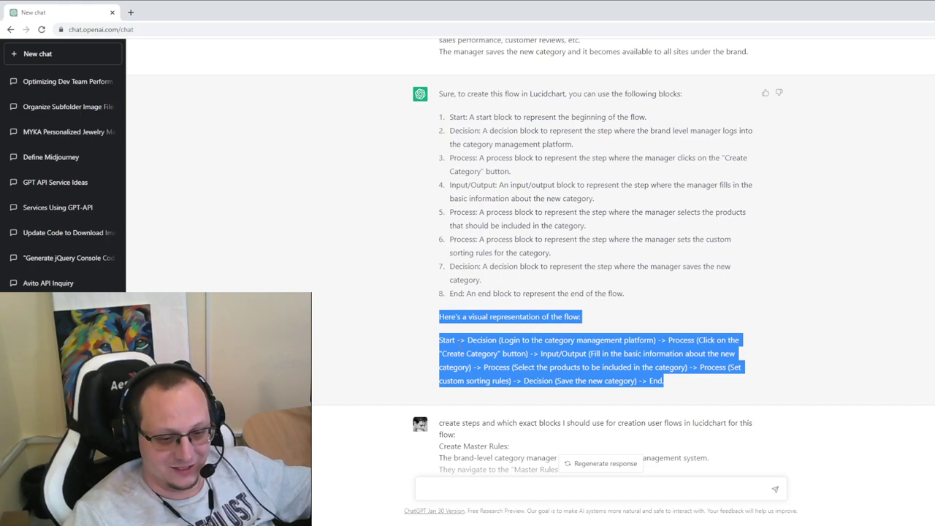
Read the prompt requesting Lucidchart steps and blocks for the Create Master Rules flow and glance over the start of its reply
{"action": "scroll", "coordinate": [544, 195], "scroll_direction": "down", "scroll_amount": 2}
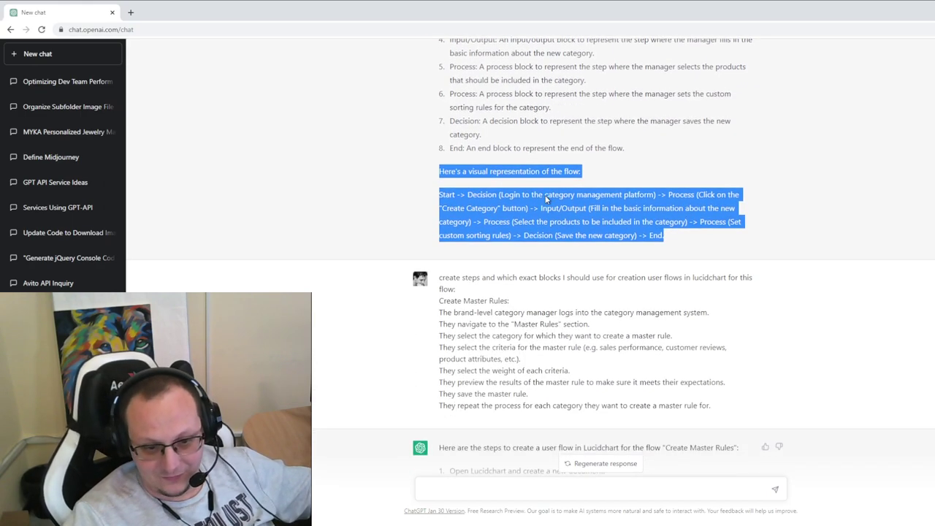
{"action": "scroll", "coordinate": [545, 195], "scroll_direction": "down", "scroll_amount": 3}
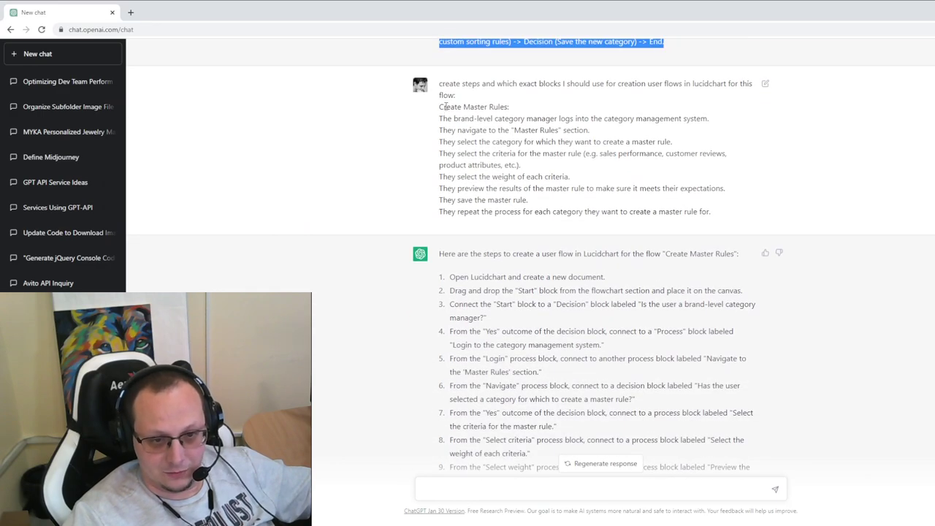
{"action": "left_click_drag", "start_coordinate": [446, 83], "coordinate": [601, 203]}
{"action": "scroll", "coordinate": [487, 223], "scroll_direction": "down", "scroll_amount": 1}
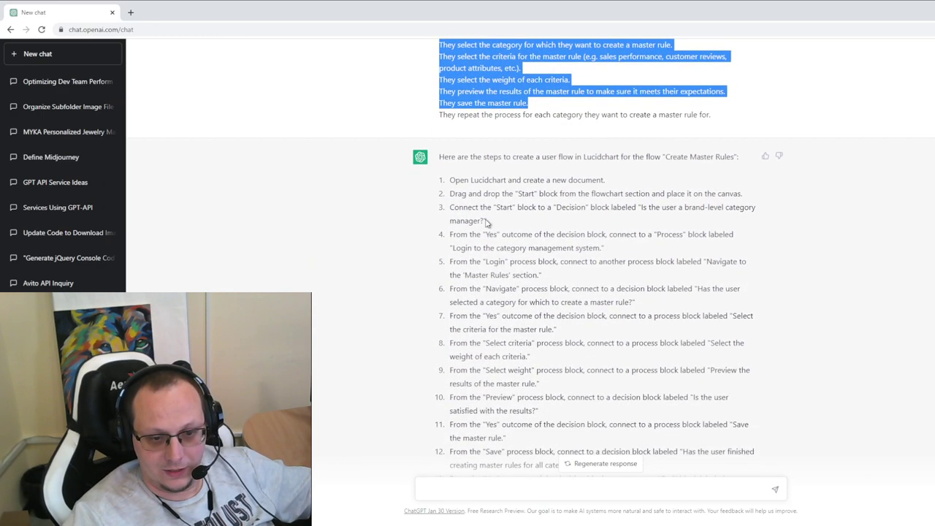
{"action": "scroll", "coordinate": [561, 108], "scroll_direction": "down", "scroll_amount": 1}
{"action": "scroll", "coordinate": [542, 277], "scroll_direction": "up", "scroll_amount": 2}
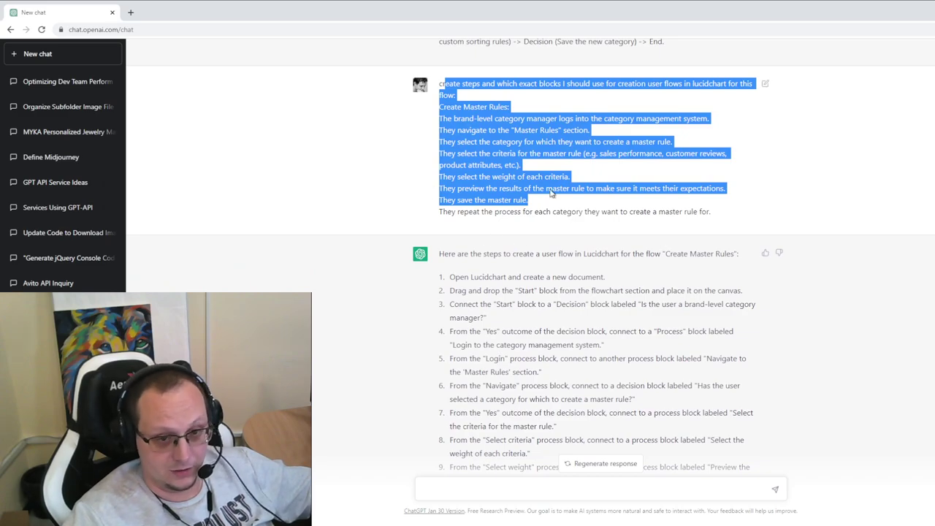
Examine the reply's numbered Lucidchart steps for the Create Master Rules flow through the final "No" outcome connection
{"action": "scroll", "coordinate": [511, 190], "scroll_direction": "down", "scroll_amount": 3}
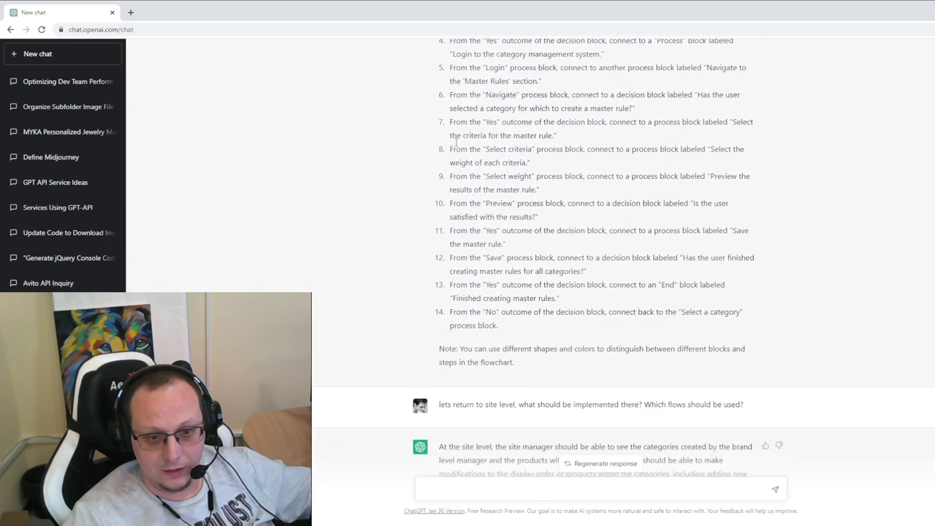
{"action": "left_click_drag", "start_coordinate": [421, 108], "coordinate": [643, 312]}
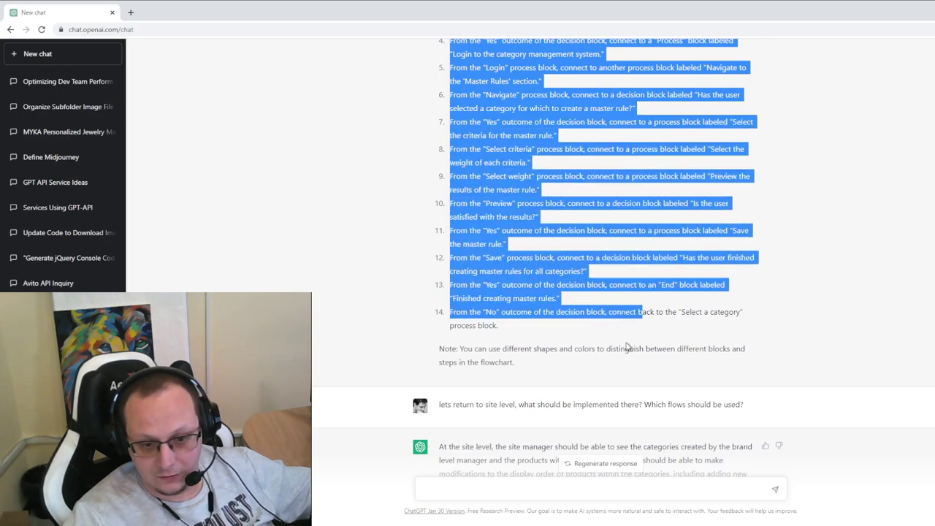
{"action": "left_click", "coordinate": [488, 322]}
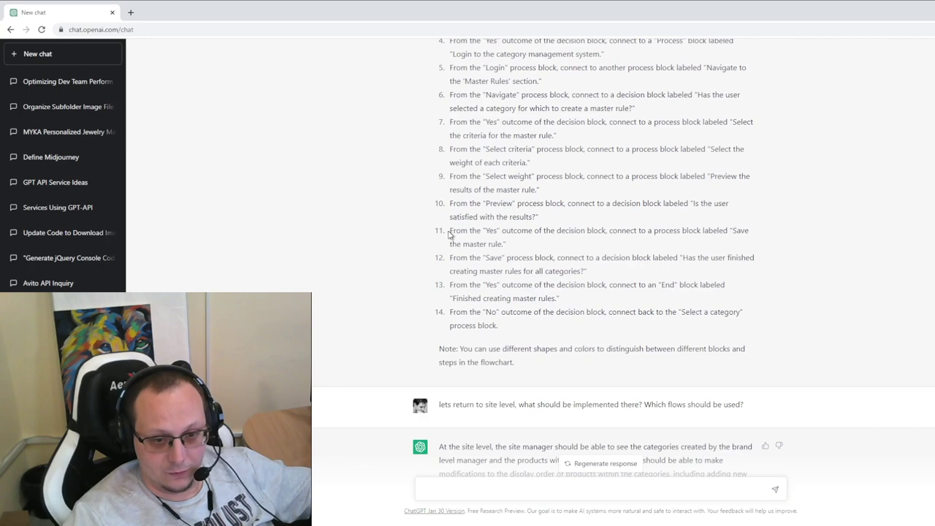
Examine steps 11 to 14 of the reply's Lucidchart instructions for the Create Master Rules flow
{"action": "left_click_drag", "start_coordinate": [449, 232], "coordinate": [612, 276]}
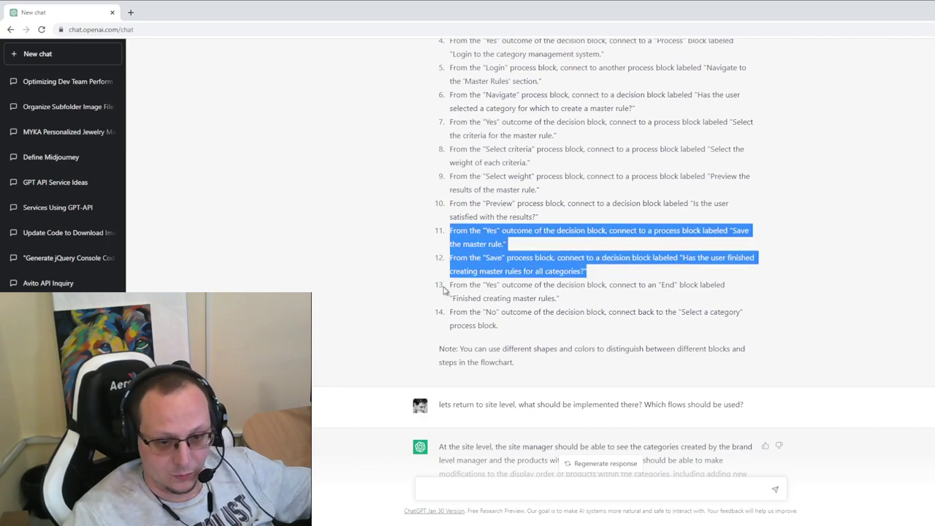
{"action": "left_click_drag", "start_coordinate": [443, 290], "coordinate": [533, 326]}
{"action": "scroll", "coordinate": [537, 292], "scroll_direction": "down", "scroll_amount": 1}
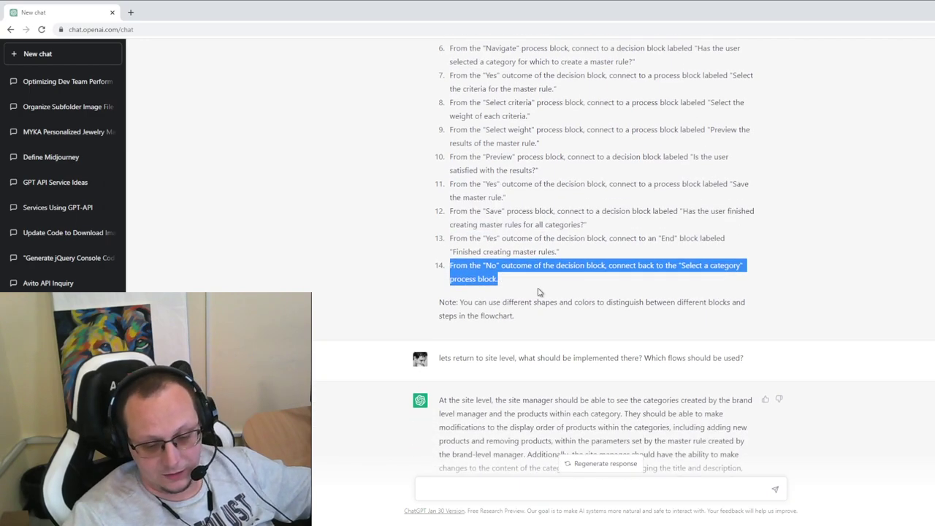
Read the prompt returning to site level and the reply's overview of site manager capabilities and four suggested flows
{"action": "scroll", "coordinate": [538, 292], "scroll_direction": "down", "scroll_amount": 3}
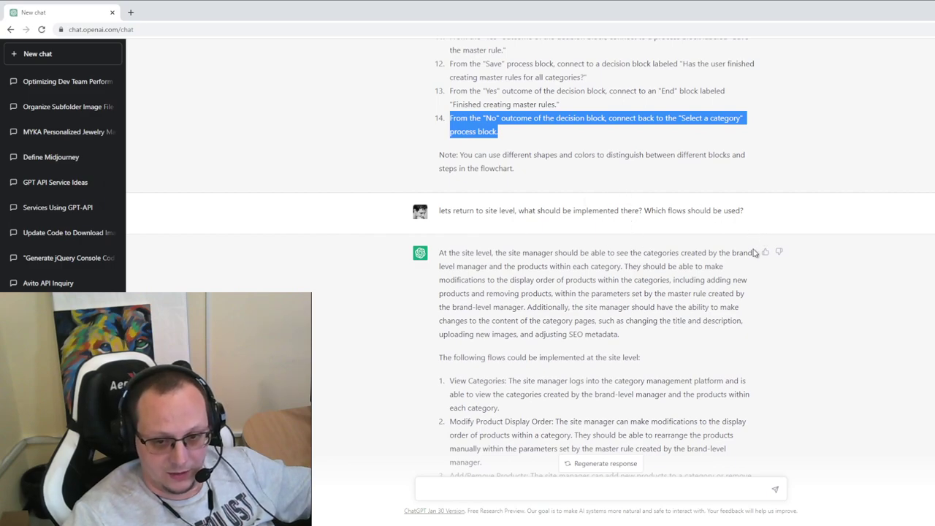
{"action": "scroll", "coordinate": [639, 173], "scroll_direction": "down", "scroll_amount": 2}
{"action": "scroll", "coordinate": [594, 167], "scroll_direction": "down", "scroll_amount": 2}
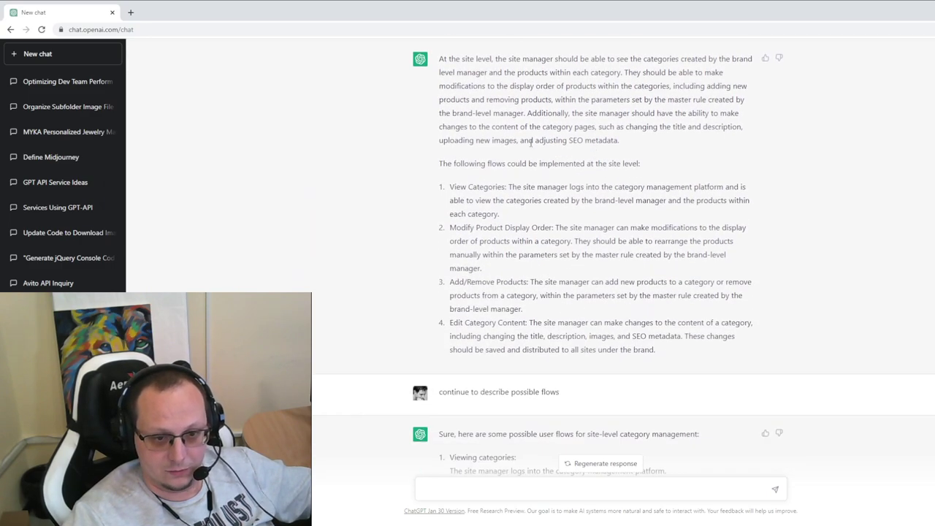
{"action": "scroll", "coordinate": [586, 245], "scroll_direction": "up", "scroll_amount": 1}
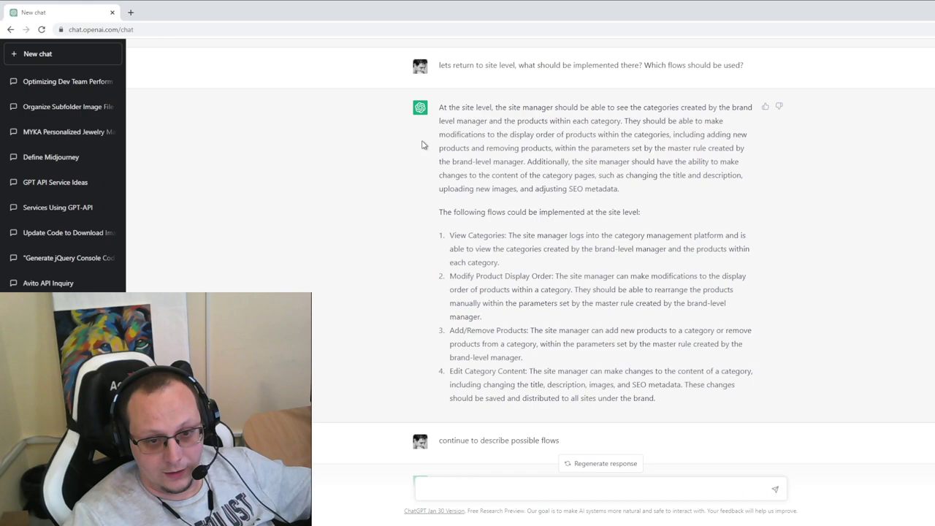
{"action": "left_click_drag", "start_coordinate": [434, 109], "coordinate": [612, 213]}
{"action": "left_click", "coordinate": [544, 237]}
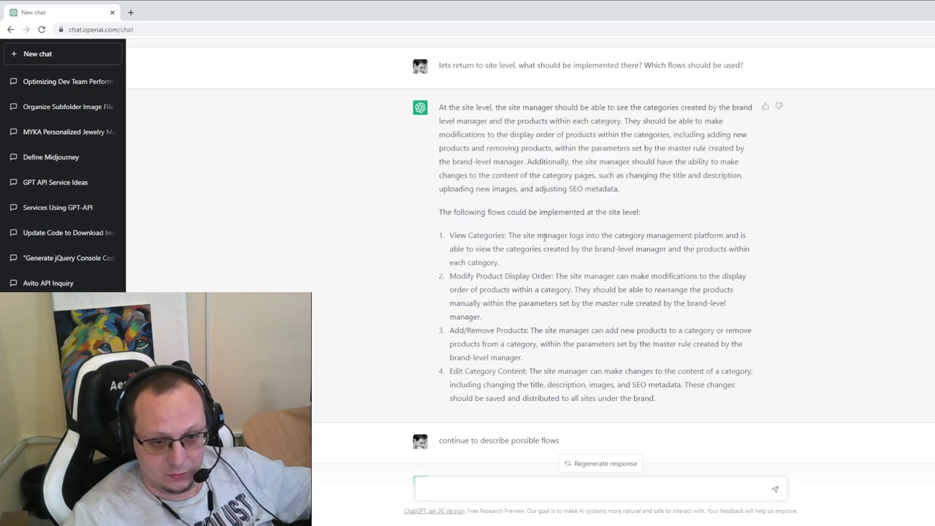
{"action": "scroll", "coordinate": [592, 277], "scroll_direction": "down", "scroll_amount": 2}
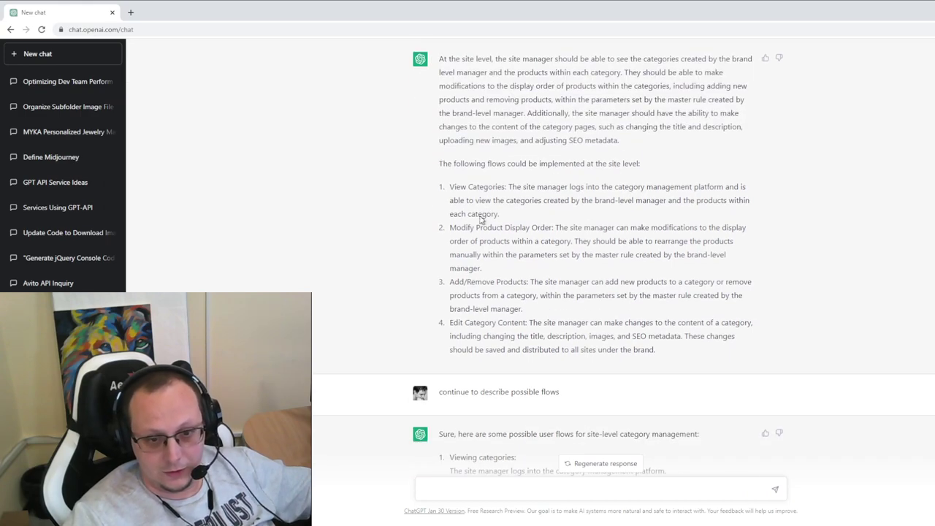
Review the prompt about editing categories and the reply's list of fields in scope of product sorting
{"action": "scroll", "coordinate": [426, 127], "scroll_direction": "down", "scroll_amount": 5}
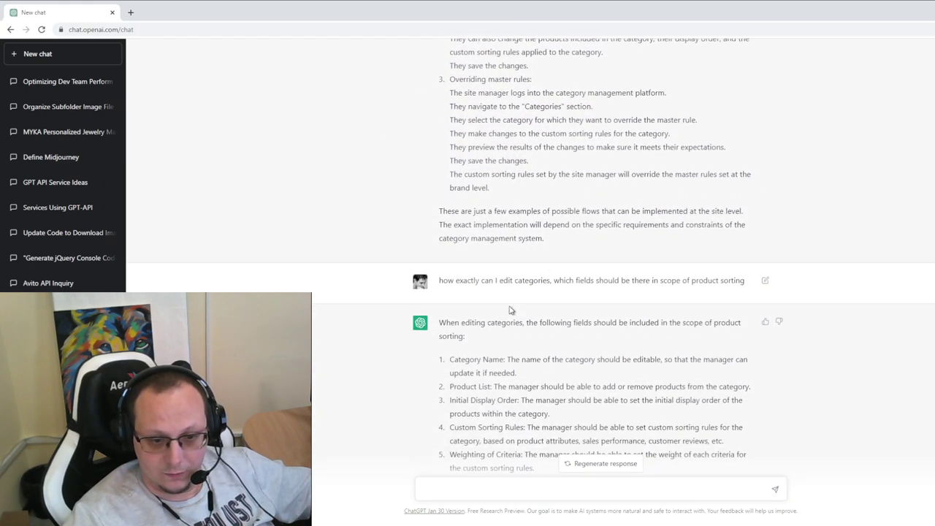
{"action": "scroll", "coordinate": [459, 257], "scroll_direction": "down", "scroll_amount": 1}
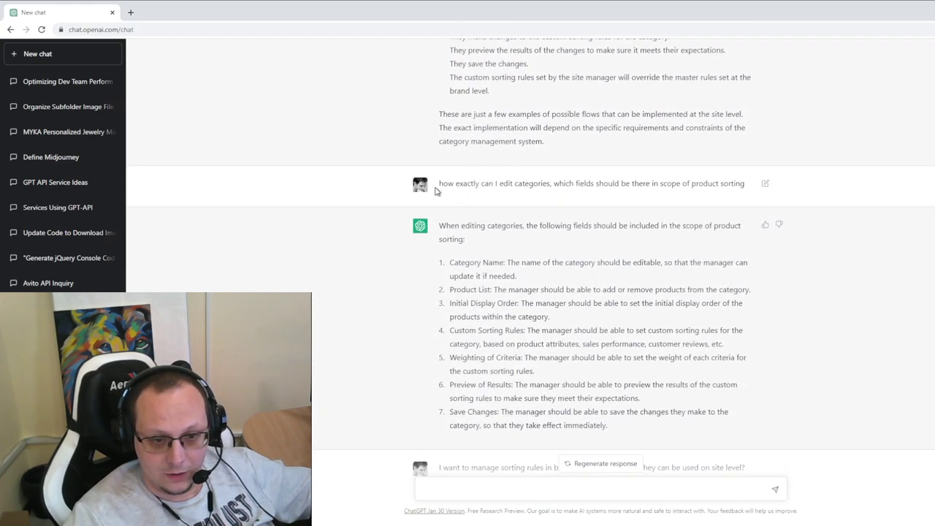
{"action": "left_click_drag", "start_coordinate": [440, 182], "coordinate": [611, 195]}
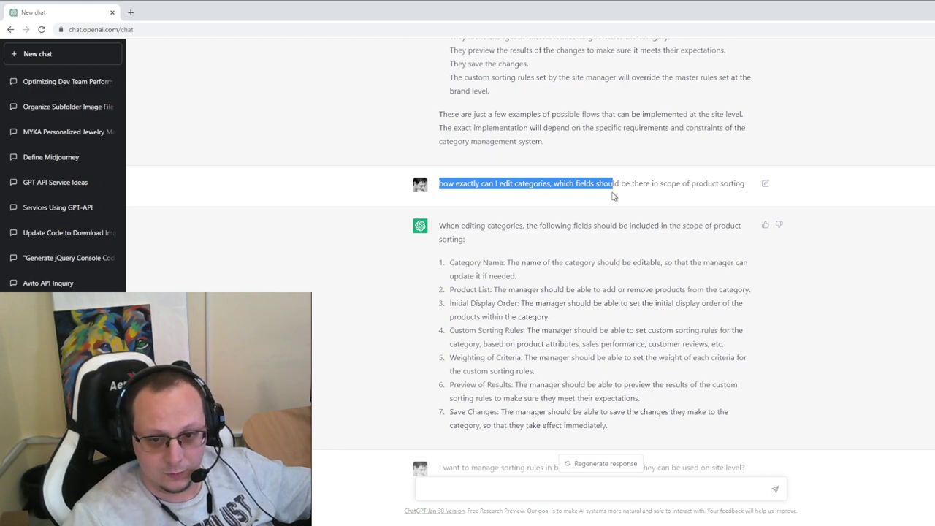
{"action": "scroll", "coordinate": [607, 232], "scroll_direction": "down", "scroll_amount": 1}
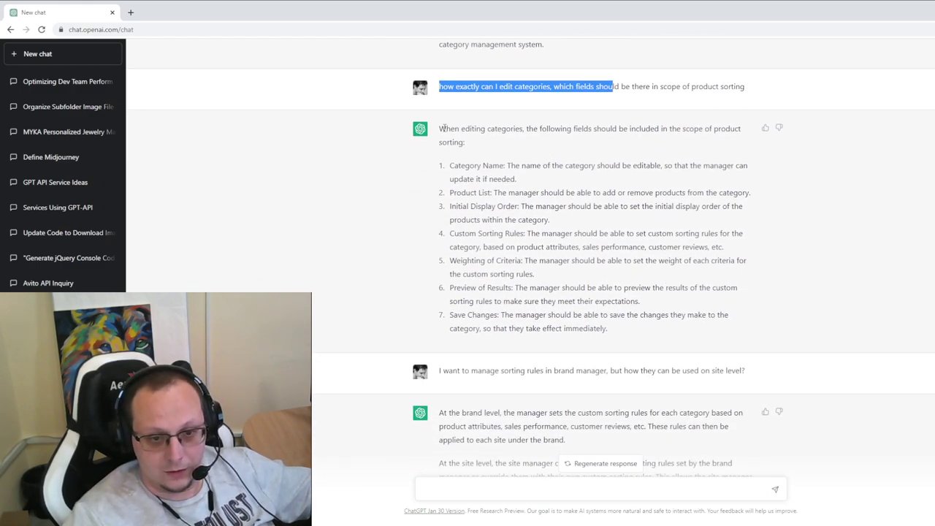
{"action": "left_click_drag", "start_coordinate": [441, 128], "coordinate": [649, 330]}
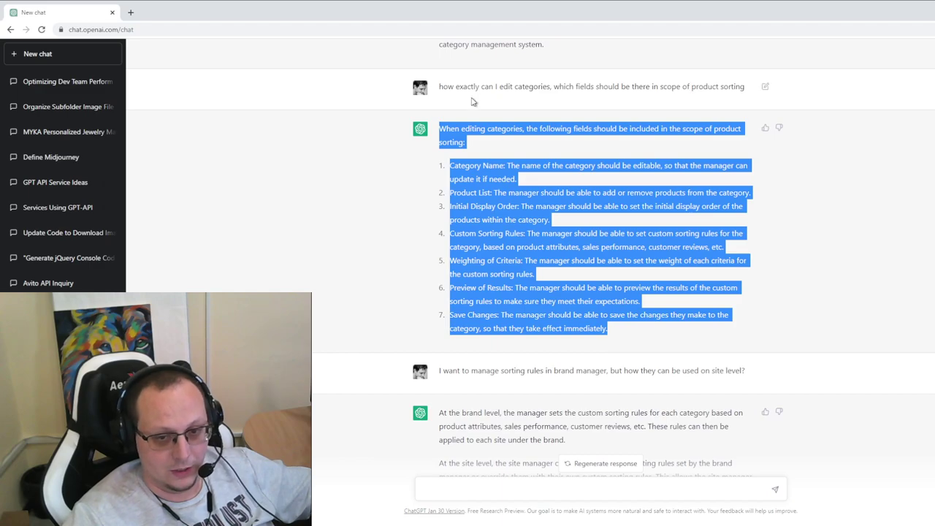
Read the prompt about using brand manager sorting rules on site level and the reply explaining site-level use and overrides
{"action": "scroll", "coordinate": [449, 183], "scroll_direction": "down", "scroll_amount": 2}
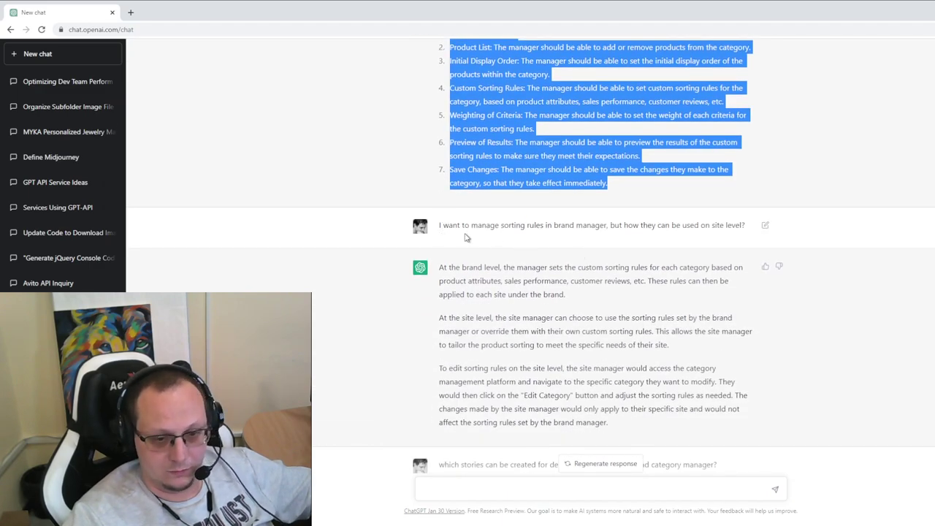
{"action": "left_click_drag", "start_coordinate": [440, 226], "coordinate": [750, 229]}
{"action": "scroll", "coordinate": [555, 229], "scroll_direction": "down", "scroll_amount": 2}
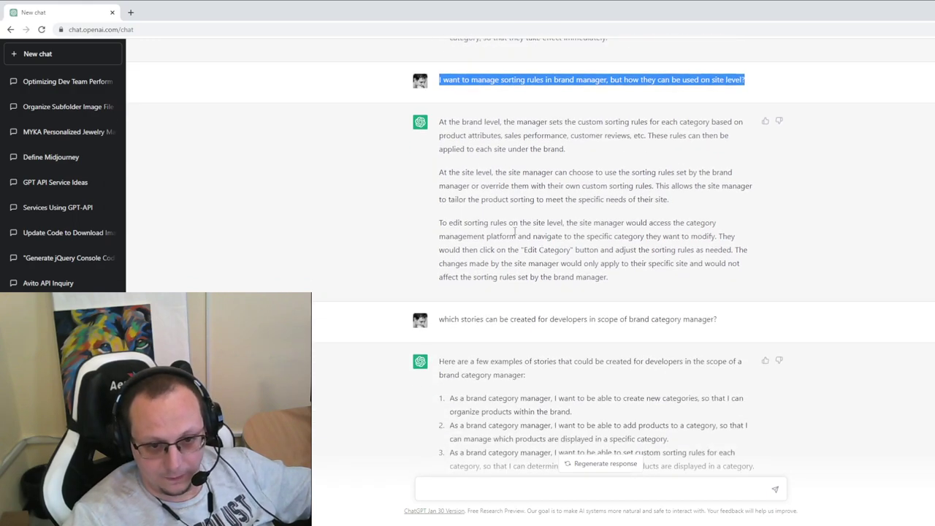
{"action": "left_click_drag", "start_coordinate": [450, 122], "coordinate": [679, 197]}
{"action": "left_click", "coordinate": [559, 267]}
Study the prompt asking for developer stories for the brand category manager, the reply's numbered stories and their continuation
{"action": "scroll", "coordinate": [542, 198], "scroll_direction": "down", "scroll_amount": 1}
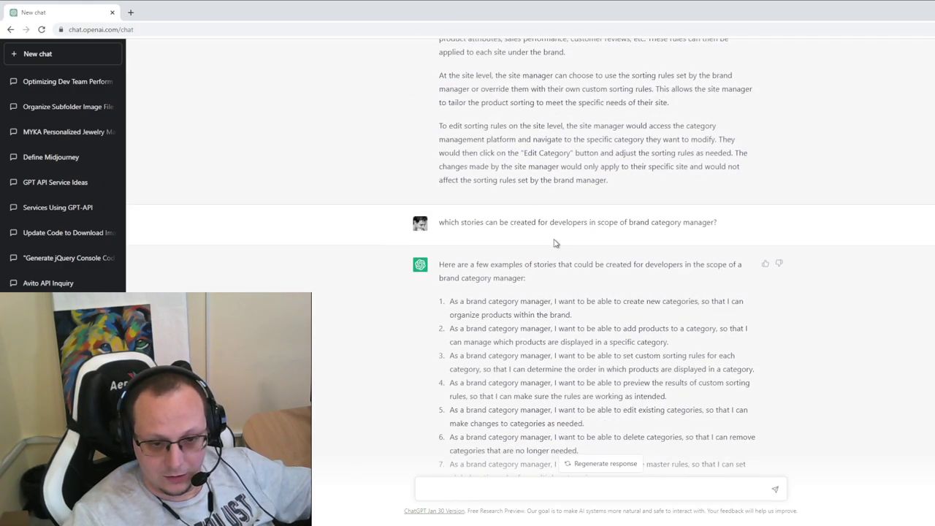
{"action": "scroll", "coordinate": [482, 241], "scroll_direction": "down", "scroll_amount": 1}
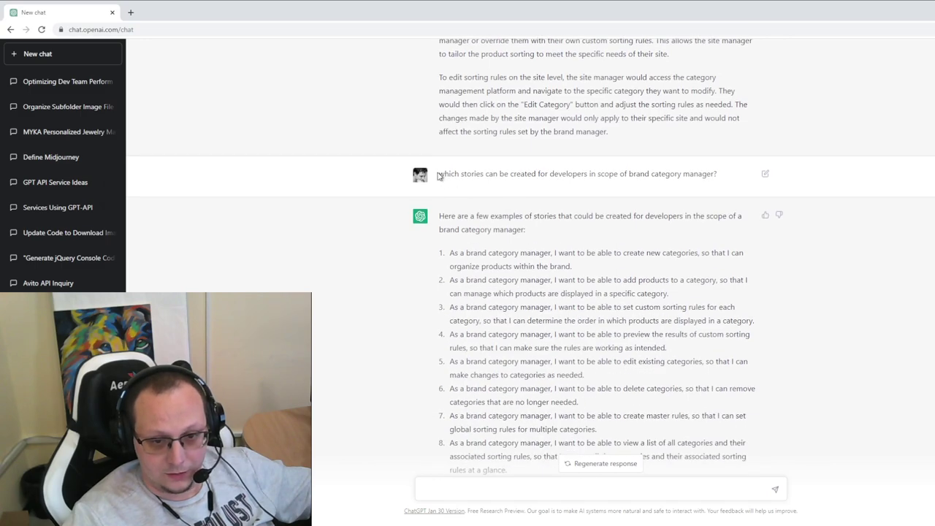
{"action": "left_click_drag", "start_coordinate": [437, 175], "coordinate": [564, 172]}
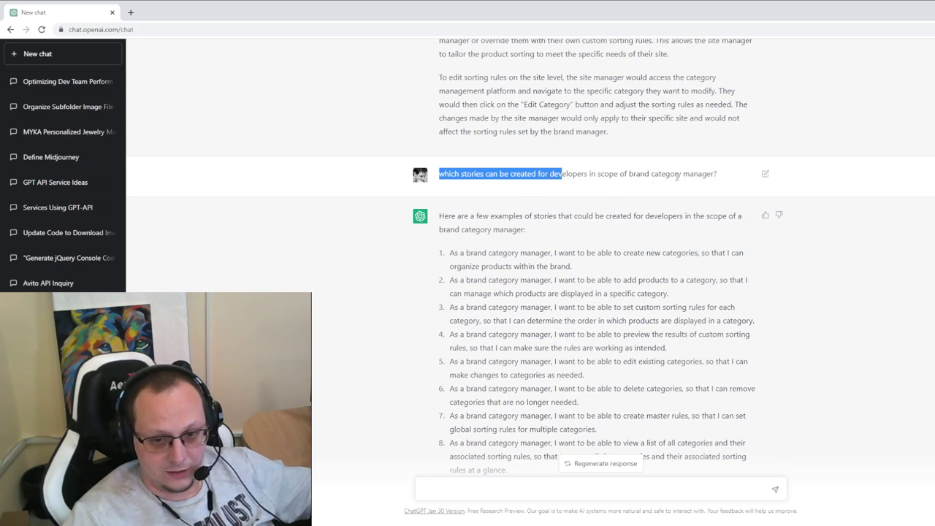
{"action": "scroll", "coordinate": [555, 187], "scroll_direction": "down", "scroll_amount": 2}
{"action": "left_click_drag", "start_coordinate": [438, 119], "coordinate": [581, 373]}
{"action": "scroll", "coordinate": [581, 374], "scroll_direction": "down", "scroll_amount": 5}
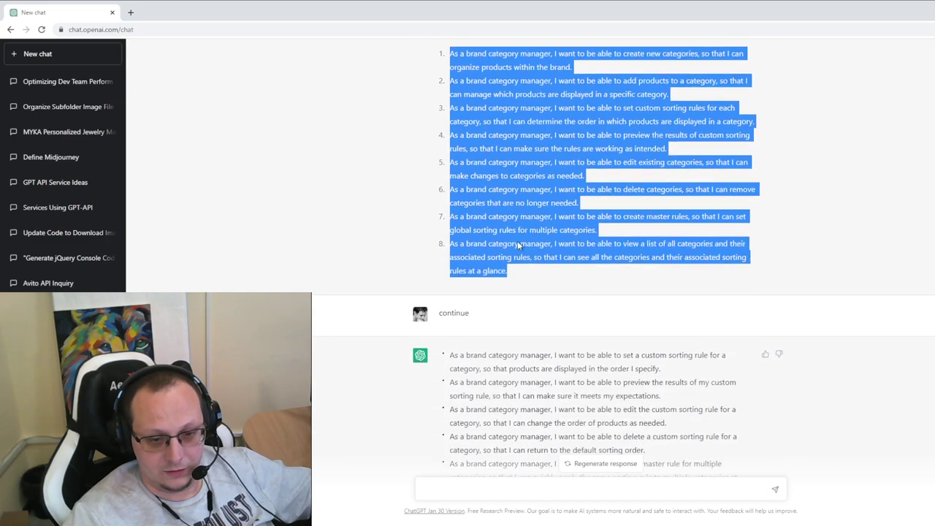
{"action": "scroll", "coordinate": [482, 153], "scroll_direction": "up", "scroll_amount": 1}
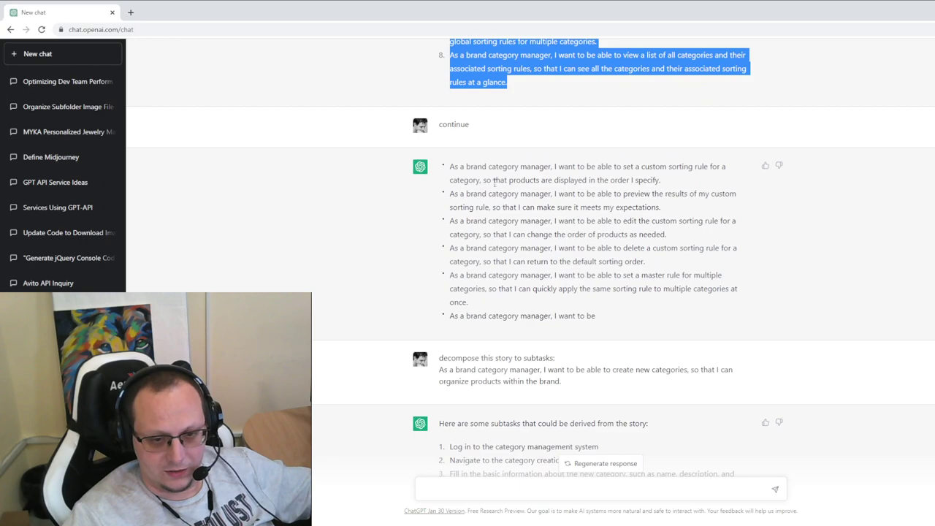
{"action": "scroll", "coordinate": [495, 182], "scroll_direction": "up", "scroll_amount": 2}
{"action": "scroll", "coordinate": [507, 236], "scroll_direction": "down", "scroll_amount": 2}
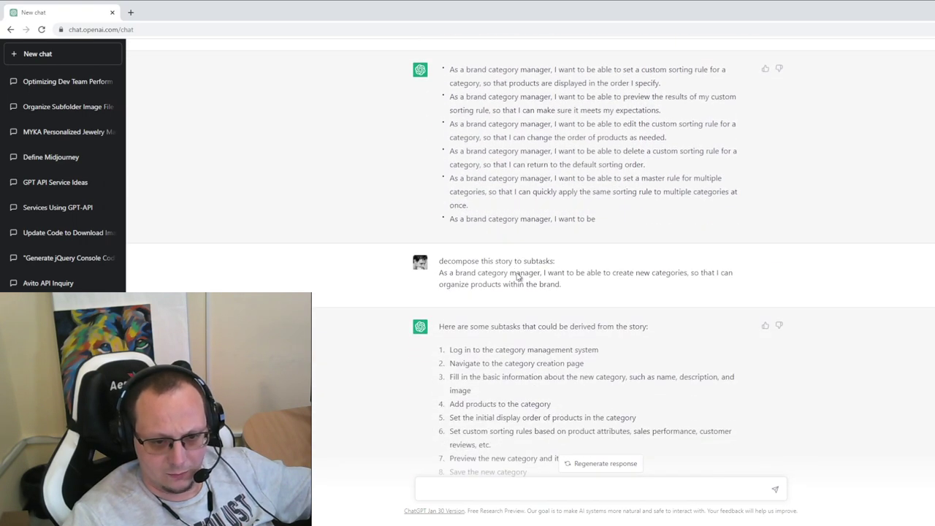
Examine the prompt decomposing the create new categories story and the subtasks listed in the reply
{"action": "scroll", "coordinate": [483, 167], "scroll_direction": "down", "scroll_amount": 1}
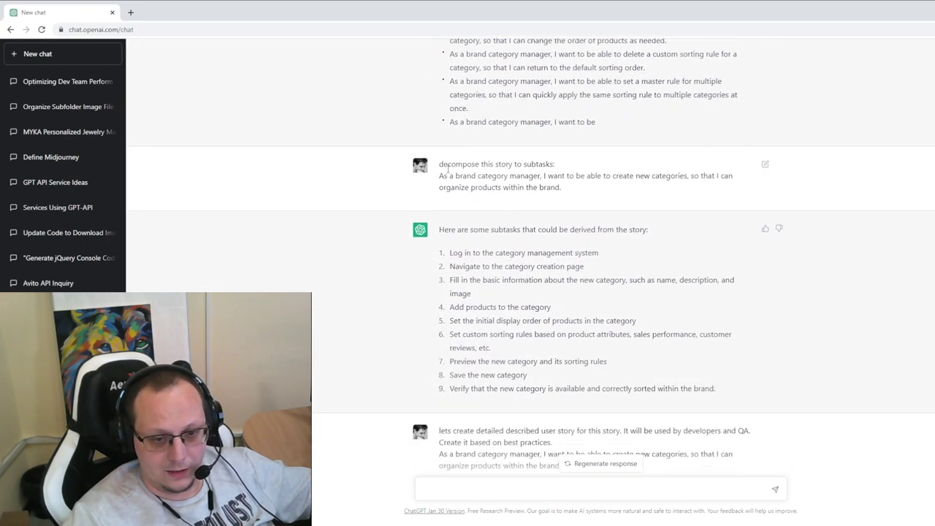
{"action": "left_click_drag", "start_coordinate": [445, 168], "coordinate": [603, 206]}
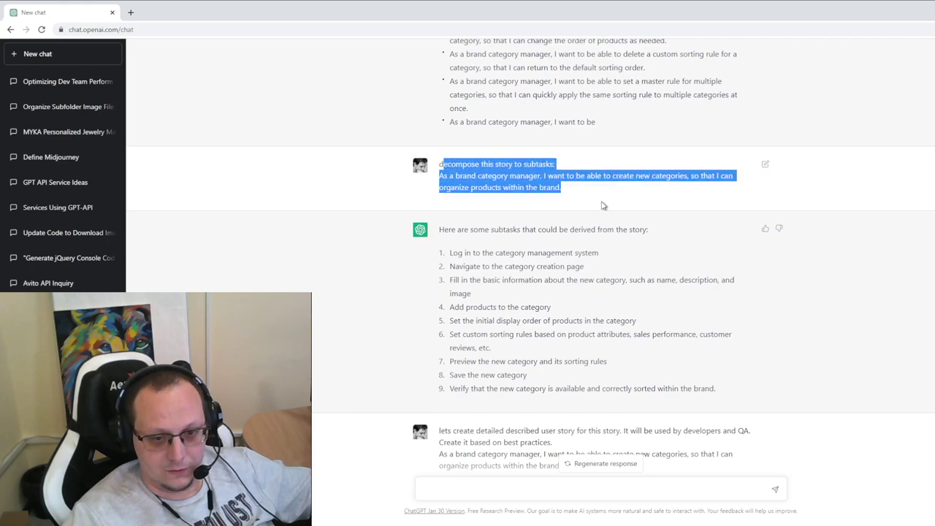
{"action": "scroll", "coordinate": [481, 218], "scroll_direction": "down", "scroll_amount": 1}
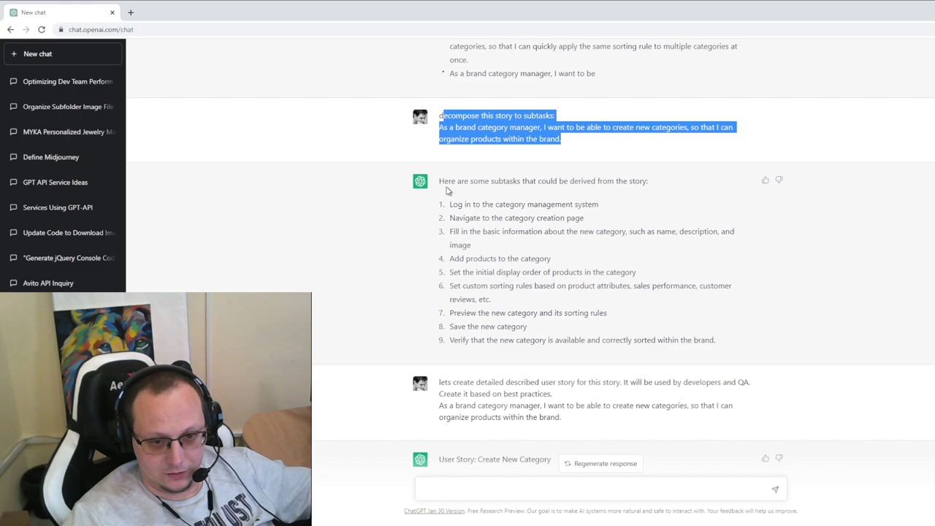
{"action": "left_click_drag", "start_coordinate": [447, 205], "coordinate": [607, 244]}
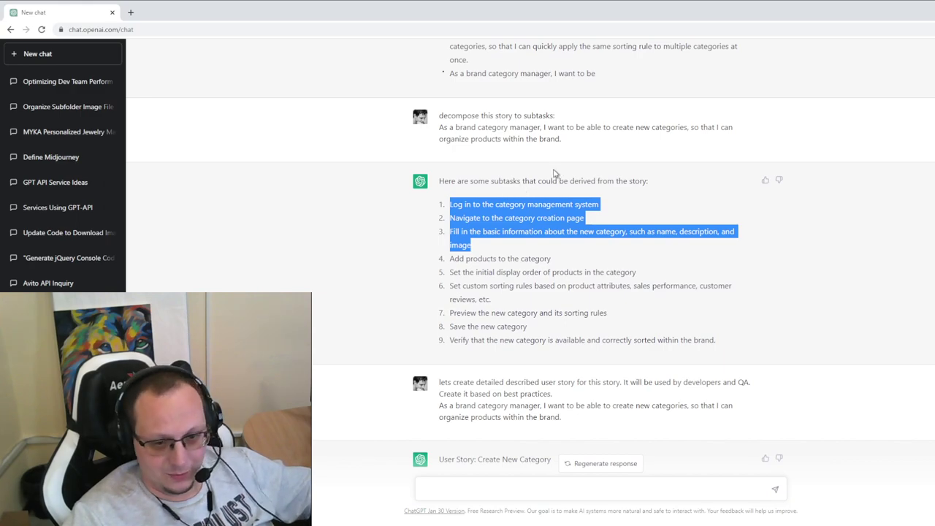
{"action": "left_click", "coordinate": [508, 244]}
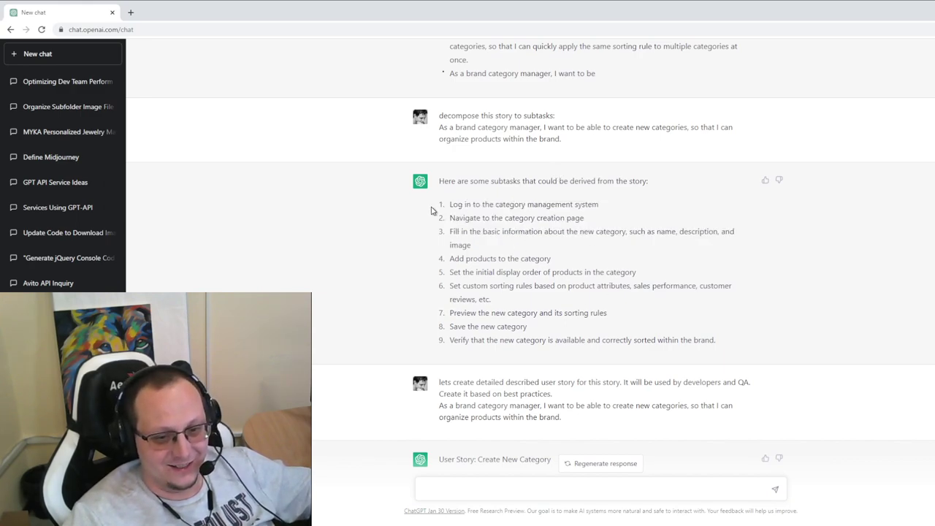
{"action": "left_click_drag", "start_coordinate": [448, 205], "coordinate": [618, 222]}
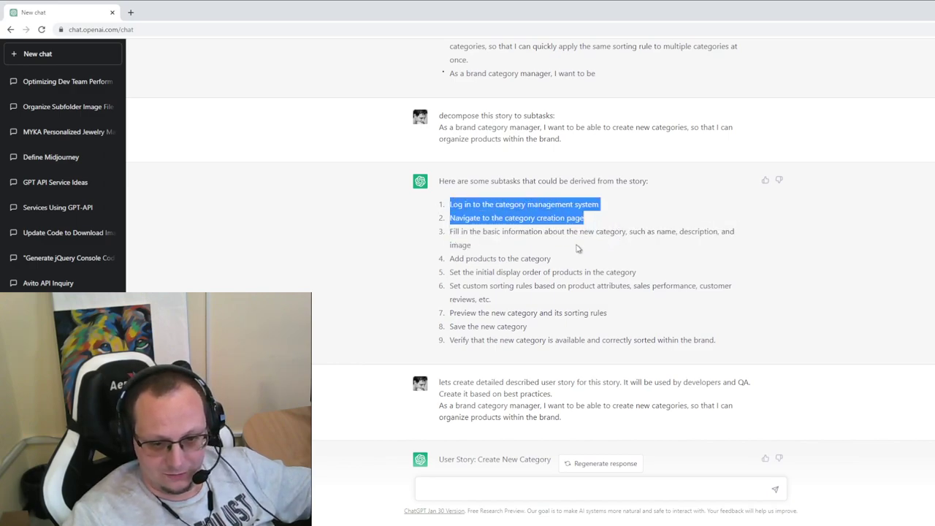
{"action": "scroll", "coordinate": [499, 134], "scroll_direction": "down", "scroll_amount": 2}
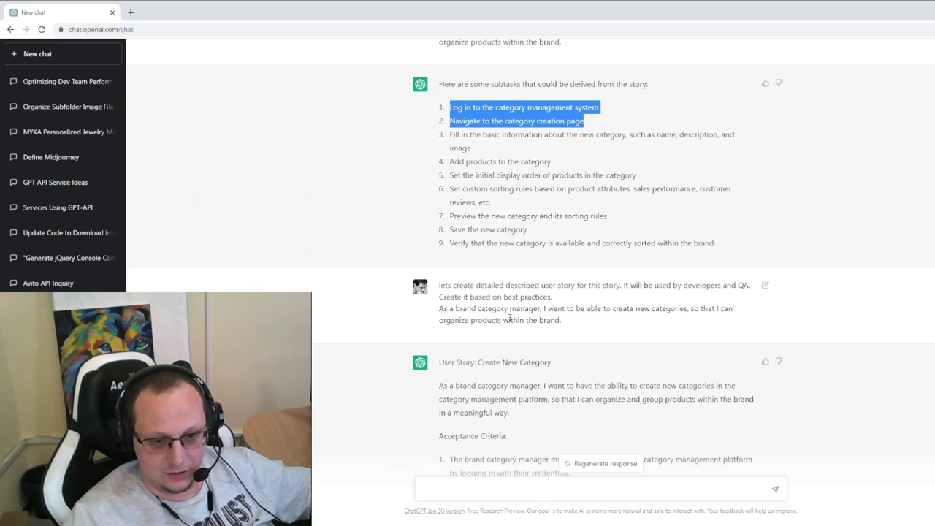
Read the prompt requesting a detailed user story on creating new categories for developers and QA, based on best practices
{"action": "left_click", "coordinate": [486, 138]}
{"action": "scroll", "coordinate": [461, 198], "scroll_direction": "down", "scroll_amount": 2}
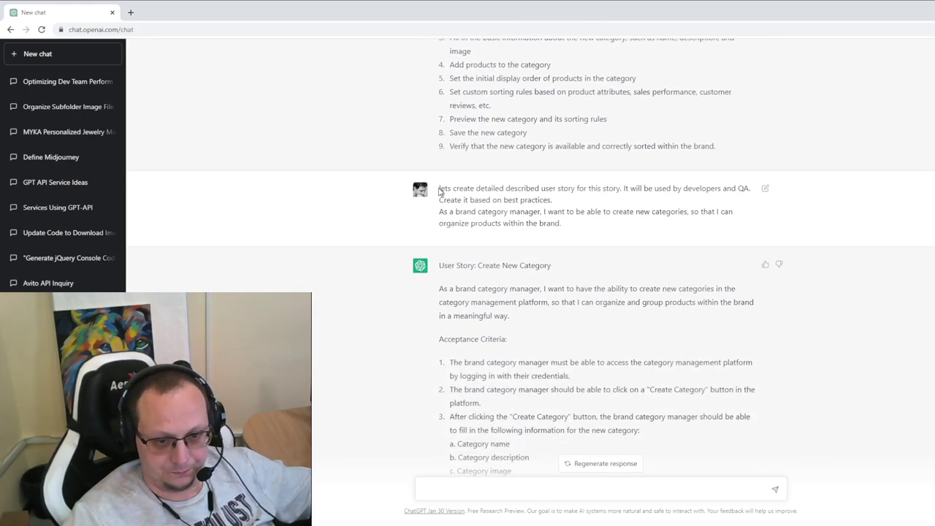
{"action": "left_click_drag", "start_coordinate": [439, 191], "coordinate": [552, 223]}
{"action": "left_click", "coordinate": [472, 222]}
Examine the Create New Category user story's acceptance criteria and notes, focusing on criteria 5 and 6 about display order and custom sorting rules
{"action": "scroll", "coordinate": [578, 265], "scroll_direction": "down", "scroll_amount": 3}
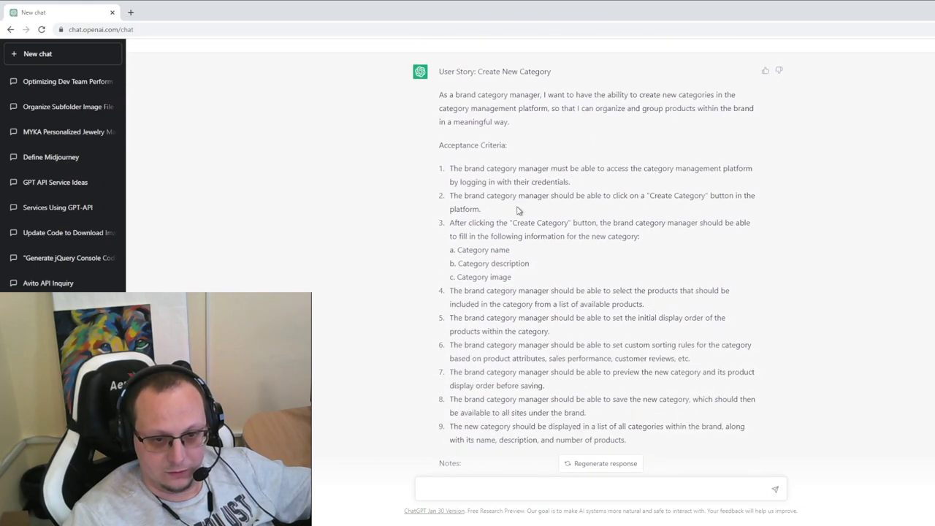
{"action": "left_click_drag", "start_coordinate": [439, 76], "coordinate": [562, 306]}
{"action": "scroll", "coordinate": [523, 274], "scroll_direction": "down", "scroll_amount": 3}
{"action": "scroll", "coordinate": [562, 306], "scroll_direction": "down", "scroll_amount": 1}
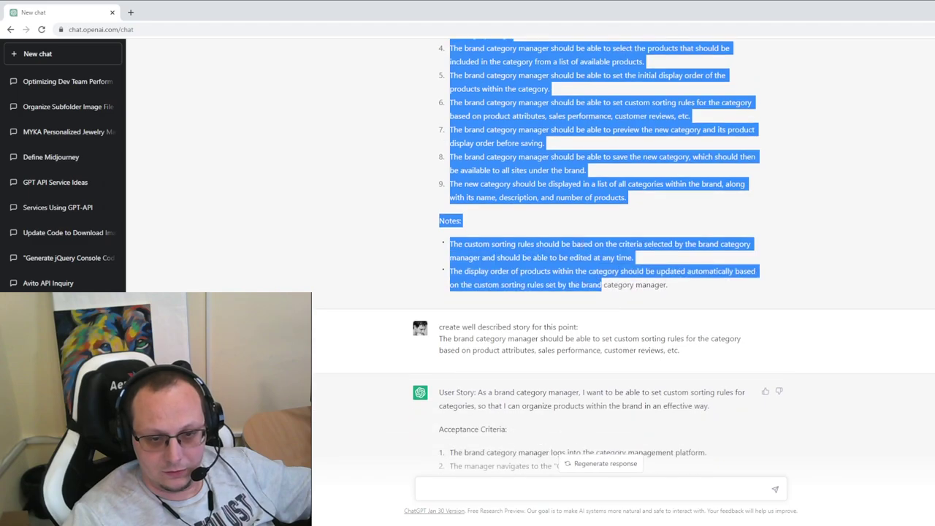
{"action": "scroll", "coordinate": [558, 319], "scroll_direction": "up", "scroll_amount": 3}
{"action": "left_click", "coordinate": [473, 248]}
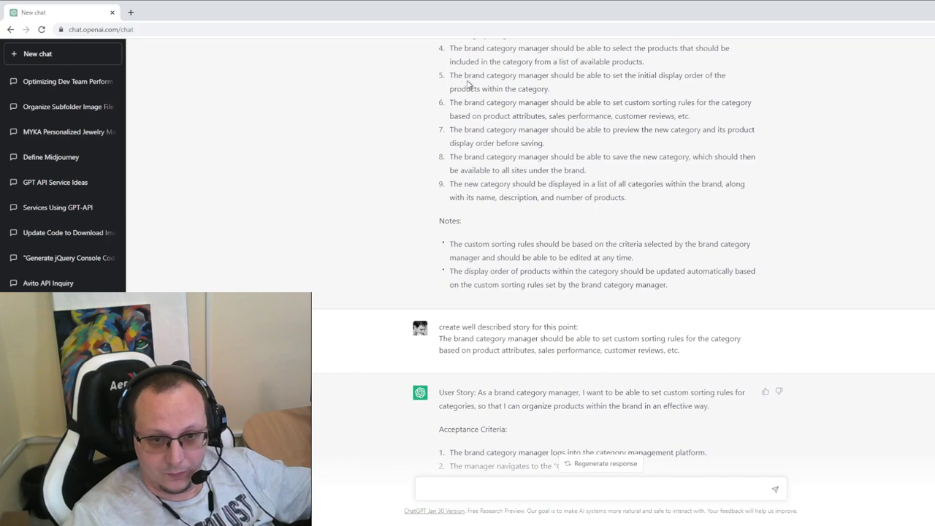
{"action": "left_click_drag", "start_coordinate": [446, 76], "coordinate": [596, 88]}
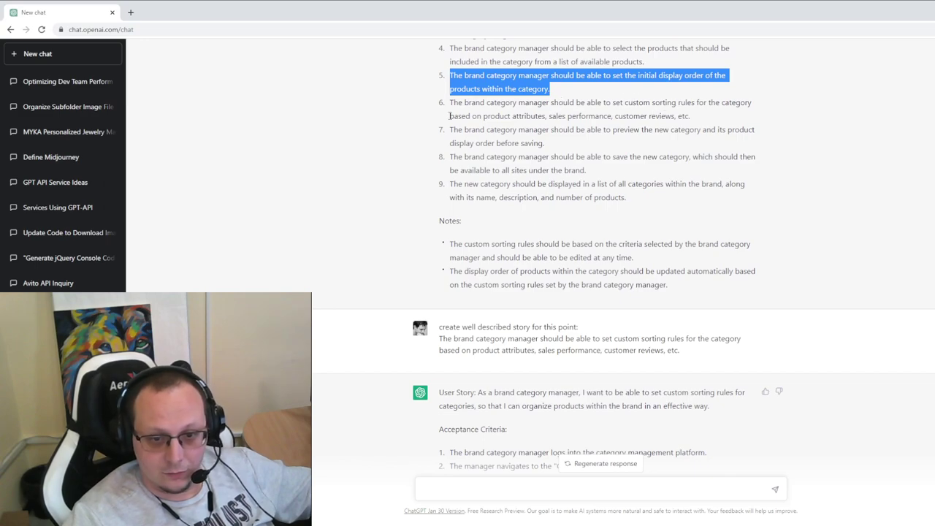
{"action": "left_click_drag", "start_coordinate": [454, 103], "coordinate": [746, 114]}
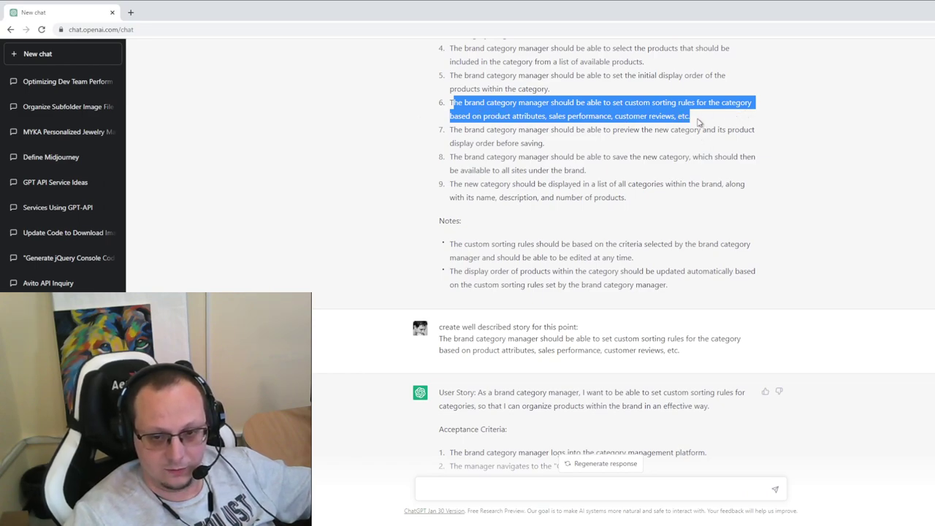
Read the prompt asking for a well described story on setting custom sorting rules and bring its reply into view
{"action": "scroll", "coordinate": [618, 133], "scroll_direction": "down", "scroll_amount": 2}
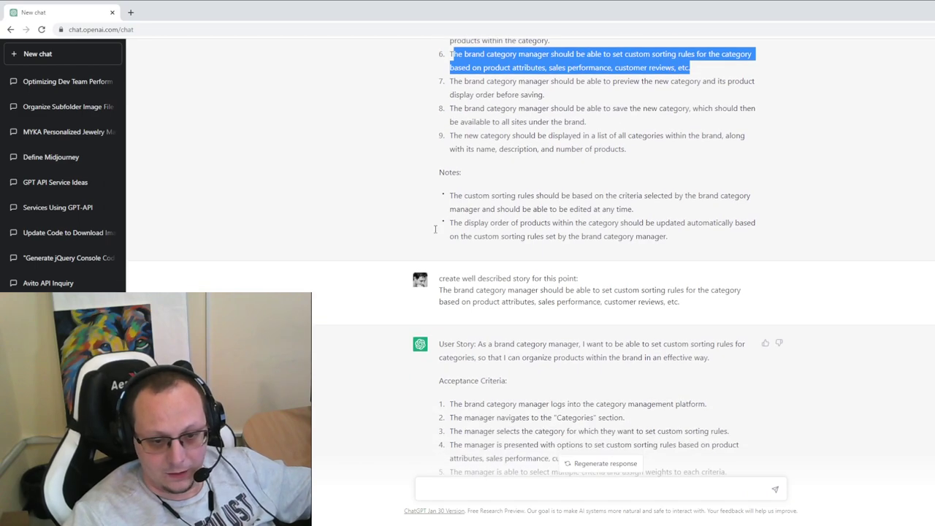
{"action": "left_click_drag", "start_coordinate": [436, 188], "coordinate": [716, 211]}
{"action": "scroll", "coordinate": [567, 239], "scroll_direction": "down", "scroll_amount": 3}
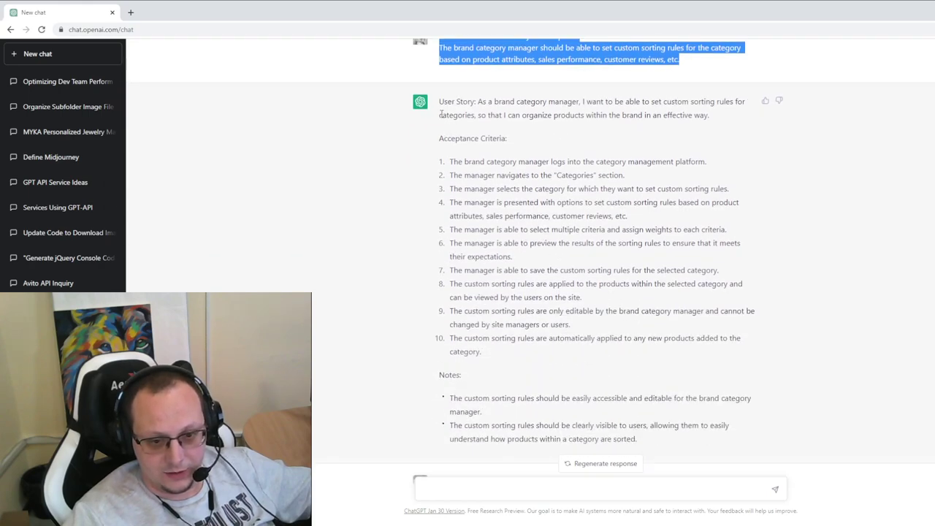
Examine the custom sorting rules story's acceptance criteria, focusing on criteria 7 and 8 about saving rules and applying them to products
{"action": "left_click_drag", "start_coordinate": [441, 113], "coordinate": [693, 350]}
{"action": "scroll", "coordinate": [624, 306], "scroll_direction": "down", "scroll_amount": 2}
{"action": "left_click", "coordinate": [479, 214]}
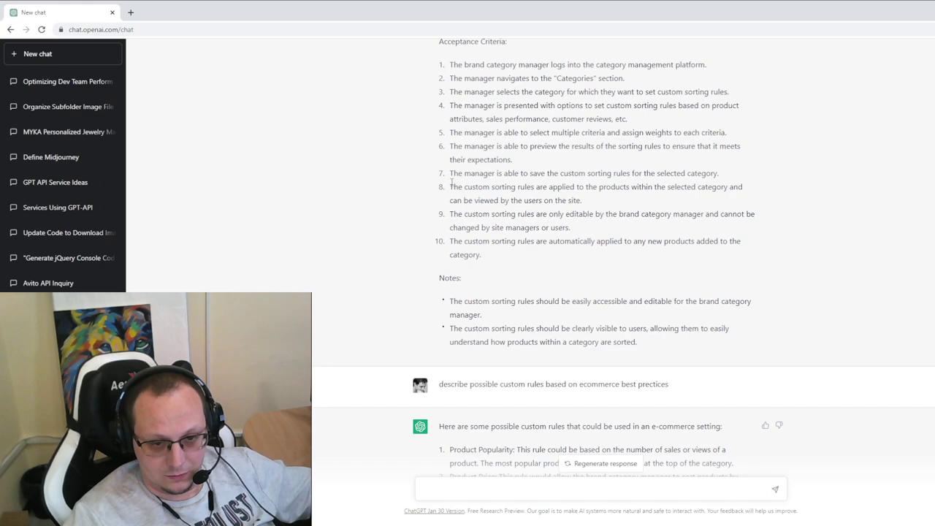
{"action": "left_click_drag", "start_coordinate": [451, 189], "coordinate": [622, 200]}
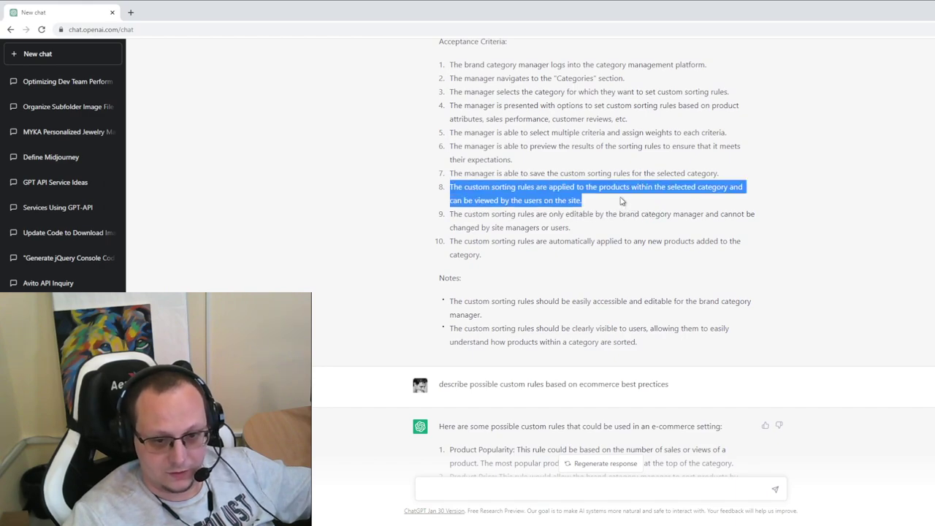
{"action": "left_click", "coordinate": [621, 201]}
{"action": "left_click_drag", "start_coordinate": [448, 175], "coordinate": [585, 202]}
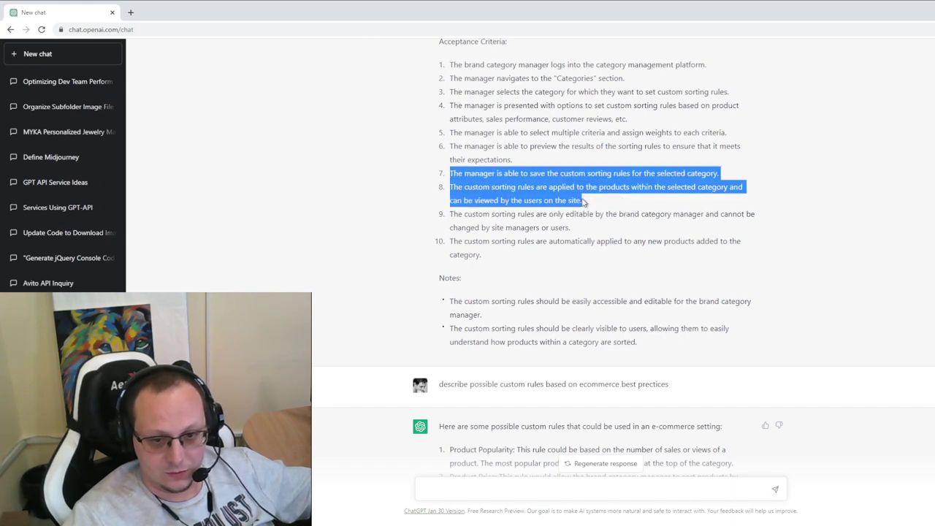
{"action": "left_click", "coordinate": [583, 202]}
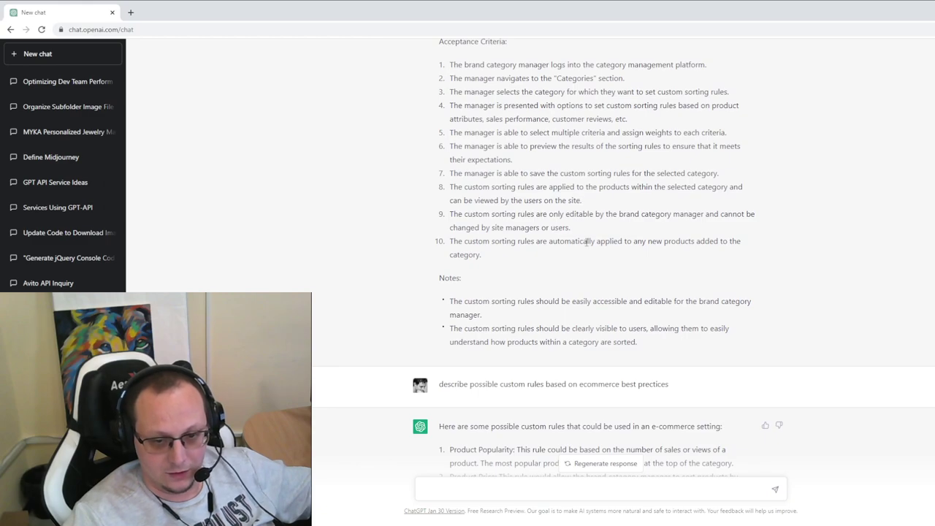
Read the prompt on possible custom rules based on ecommerce best practices and go through the listed rules from Product Popularity to Product Newness
{"action": "scroll", "coordinate": [548, 262], "scroll_direction": "down", "scroll_amount": 2}
{"action": "left_click_drag", "start_coordinate": [460, 287], "coordinate": [662, 298]}
{"action": "scroll", "coordinate": [662, 277], "scroll_direction": "down", "scroll_amount": 5}
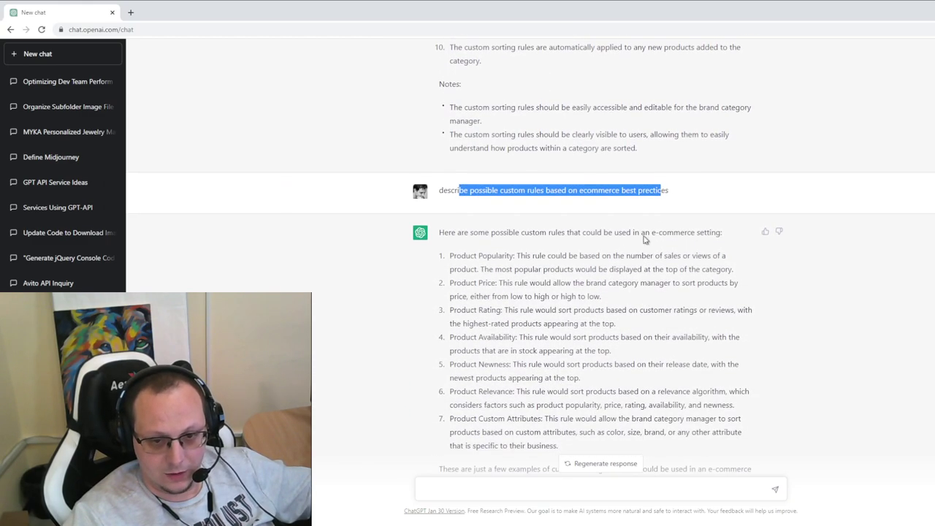
{"action": "scroll", "coordinate": [551, 195], "scroll_direction": "up", "scroll_amount": 1}
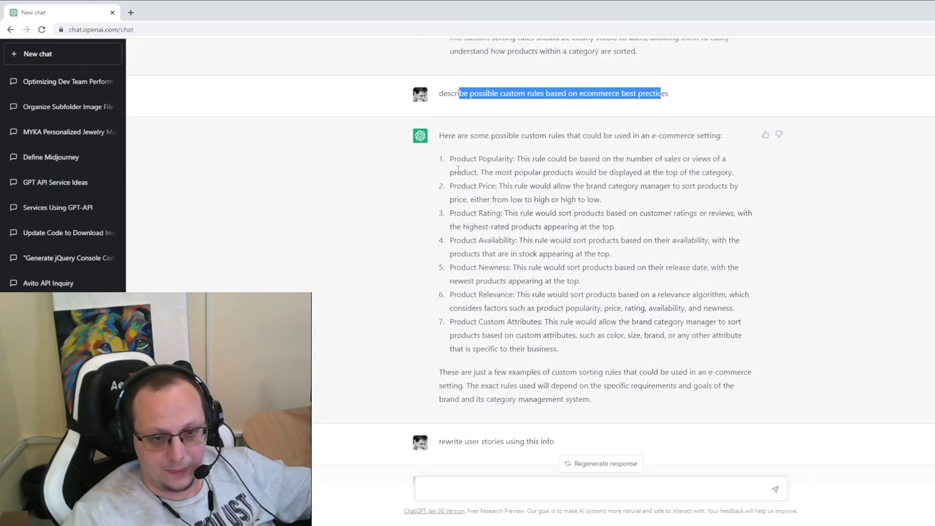
{"action": "left_click_drag", "start_coordinate": [449, 160], "coordinate": [537, 173]}
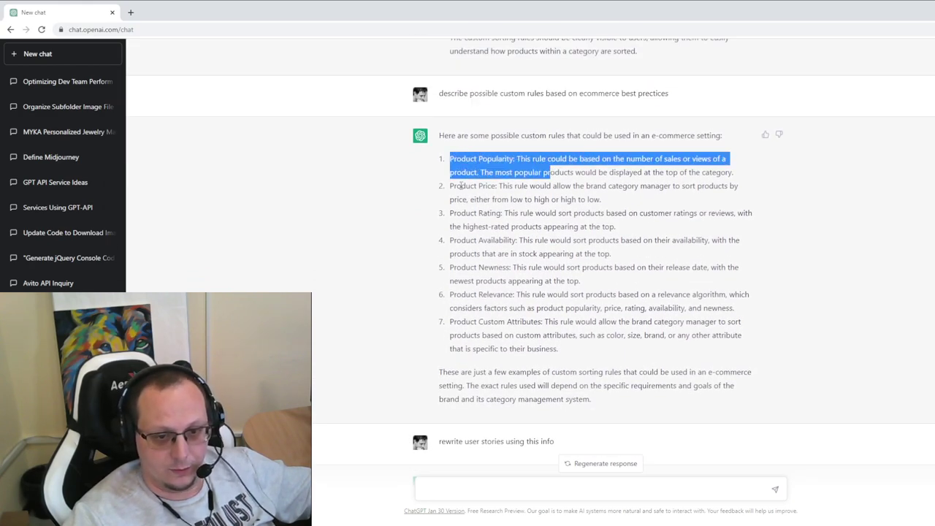
{"action": "left_click_drag", "start_coordinate": [460, 186], "coordinate": [523, 189]}
{"action": "left_click_drag", "start_coordinate": [477, 213], "coordinate": [532, 227]}
{"action": "left_click_drag", "start_coordinate": [464, 239], "coordinate": [538, 243]}
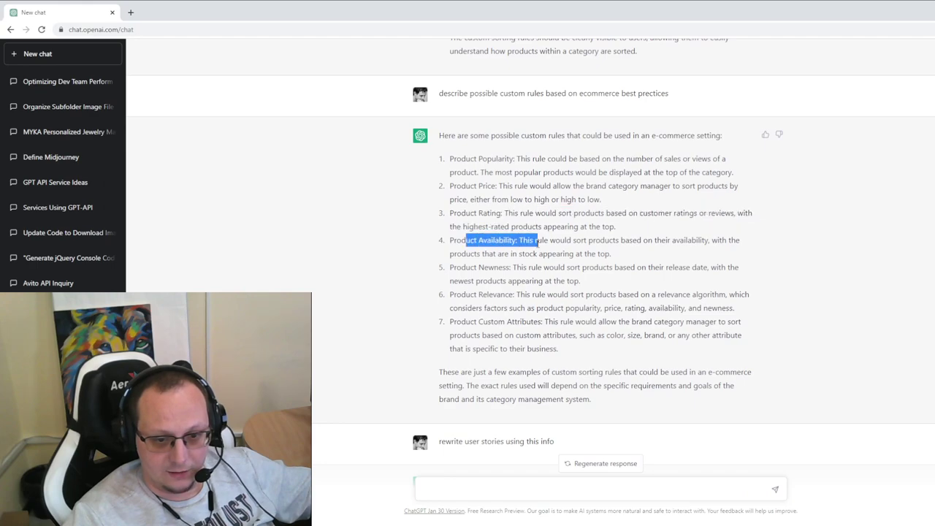
{"action": "left_click_drag", "start_coordinate": [483, 267], "coordinate": [524, 269]}
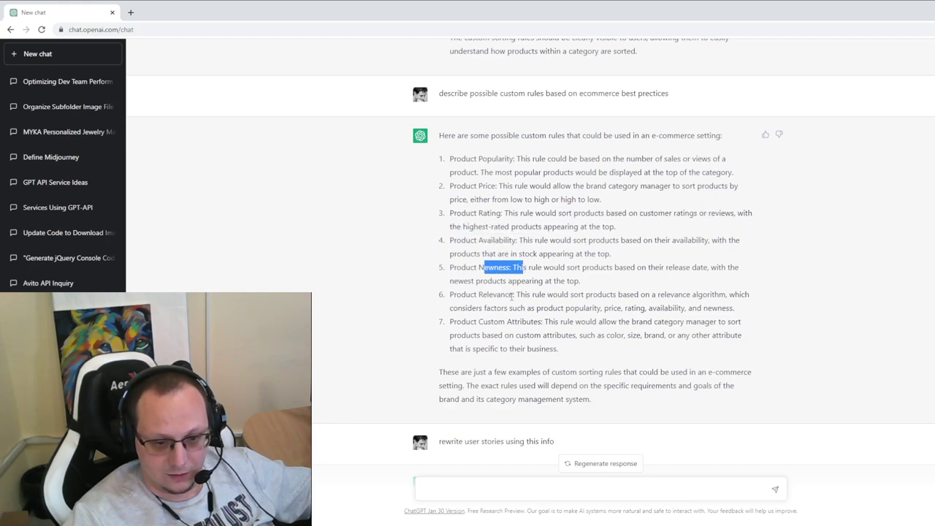
Read the prompt asking to rewrite user stories using this info and examine the rewritten story with its acceptance criteria
{"action": "scroll", "coordinate": [537, 309], "scroll_direction": "down", "scroll_amount": 3}
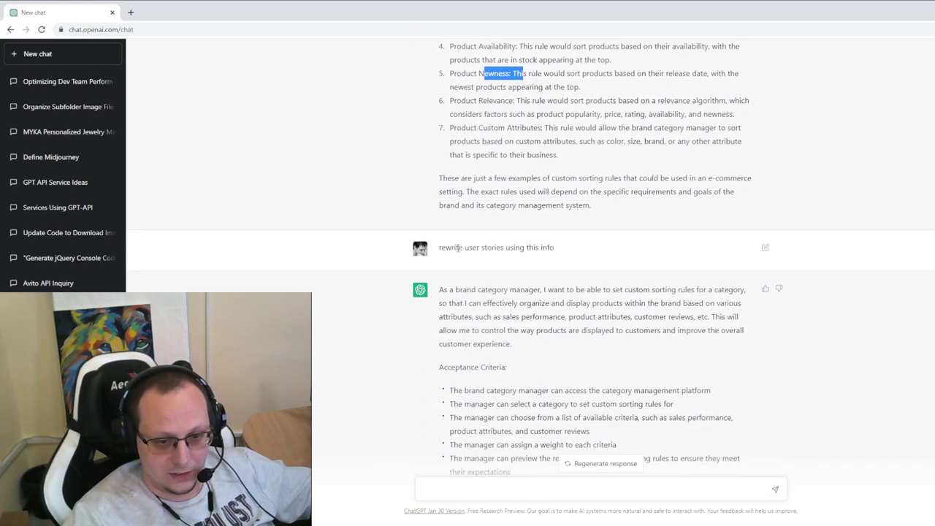
{"action": "scroll", "coordinate": [518, 260], "scroll_direction": "down", "scroll_amount": 2}
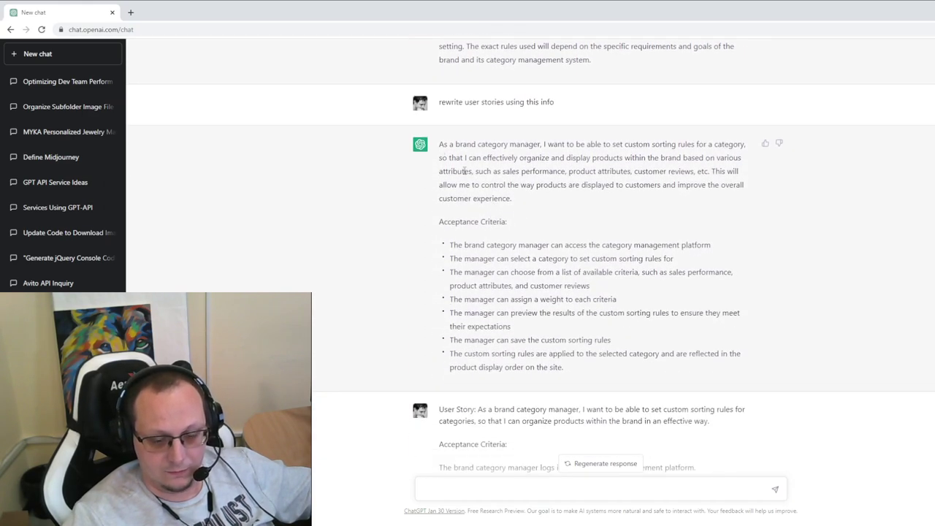
{"action": "scroll", "coordinate": [473, 210], "scroll_direction": "down", "scroll_amount": 1}
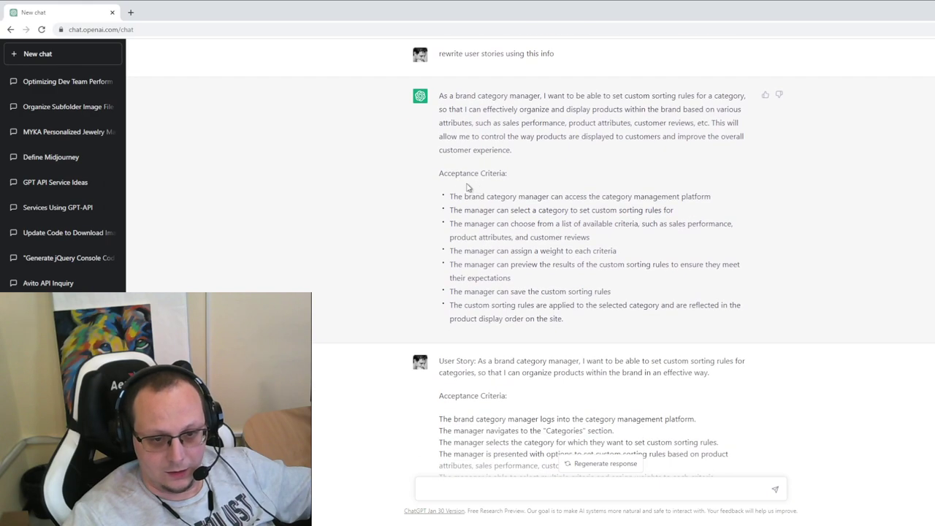
{"action": "left_click_drag", "start_coordinate": [439, 97], "coordinate": [623, 322]}
{"action": "scroll", "coordinate": [532, 259], "scroll_direction": "up", "scroll_amount": 2}
{"action": "scroll", "coordinate": [531, 258], "scroll_direction": "down", "scroll_amount": 2}
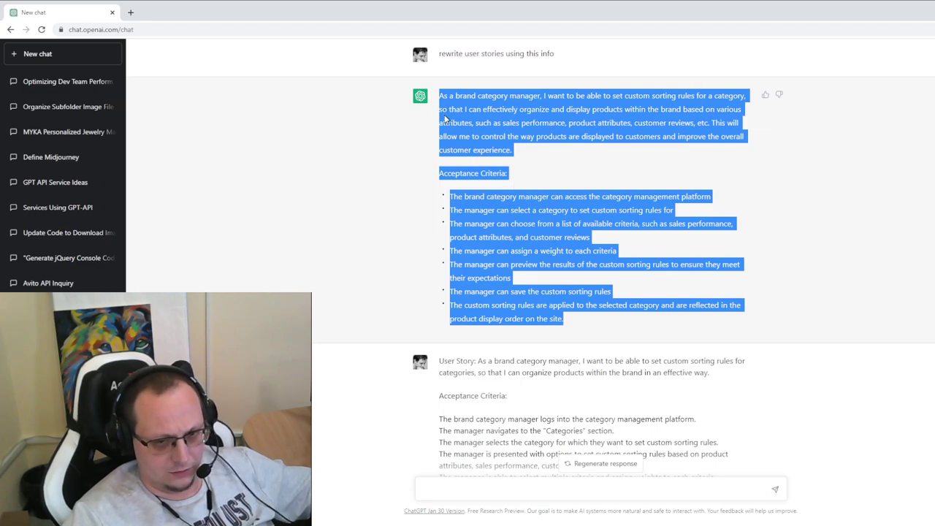
Read the prompt containing the pasted custom sorting story and its instruction to include these requirements to the story
{"action": "scroll", "coordinate": [505, 158], "scroll_direction": "down", "scroll_amount": 2}
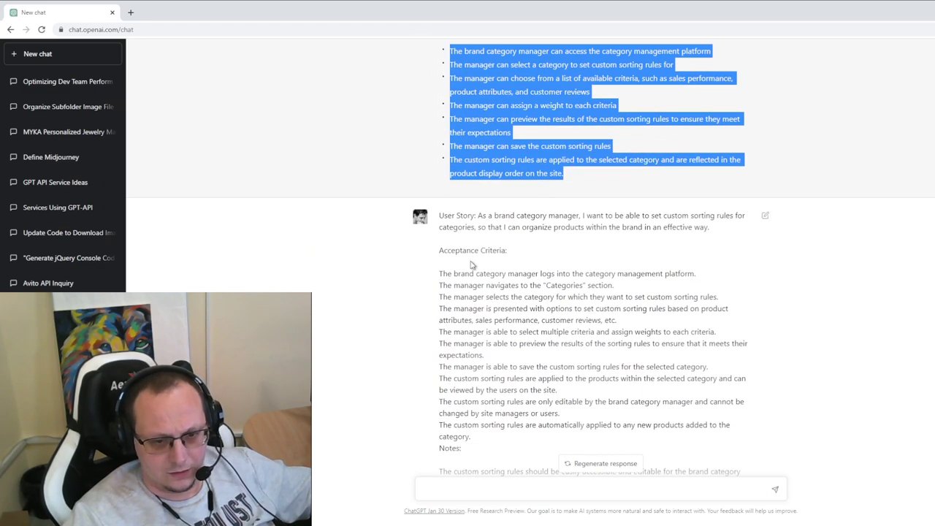
{"action": "left_click_drag", "start_coordinate": [444, 216], "coordinate": [717, 233]}
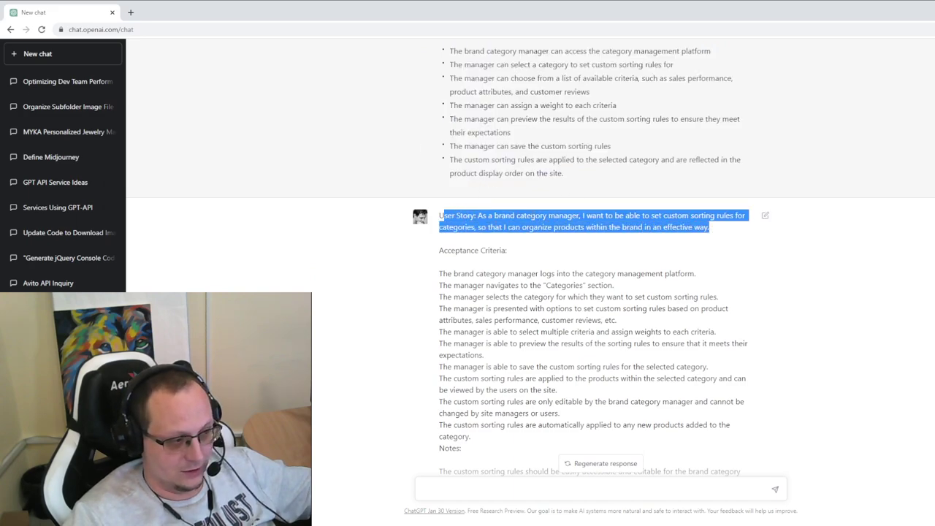
{"action": "left_click", "coordinate": [543, 251]}
{"action": "left_click_drag", "start_coordinate": [447, 217], "coordinate": [608, 227]}
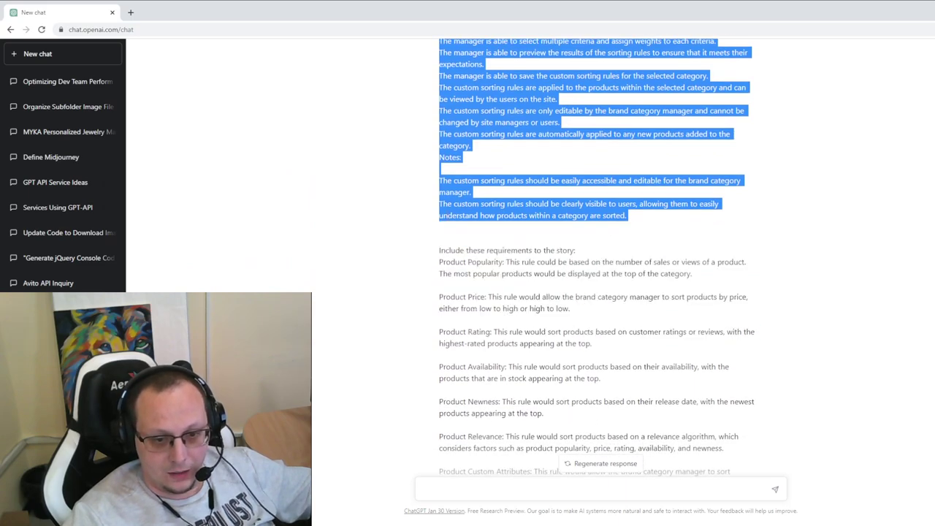
{"action": "left_click", "coordinate": [374, 232]}
{"action": "mouse_move", "coordinate": [444, 249]}
{"action": "left_mouse_down"}
{"action": "mouse_move", "coordinate": [434, 248]}
{"action": "mouse_move", "coordinate": [544, 248]}
{"action": "mouse_move", "coordinate": [438, 249]}
{"action": "left_mouse_up"}
{"action": "left_click", "coordinate": [548, 247]}
Compare the sorting rule requirements pasted into the prompt with the rules listed in the earlier ecommerce best practices reply
{"action": "scroll", "coordinate": [536, 328], "scroll_direction": "down", "scroll_amount": 2}
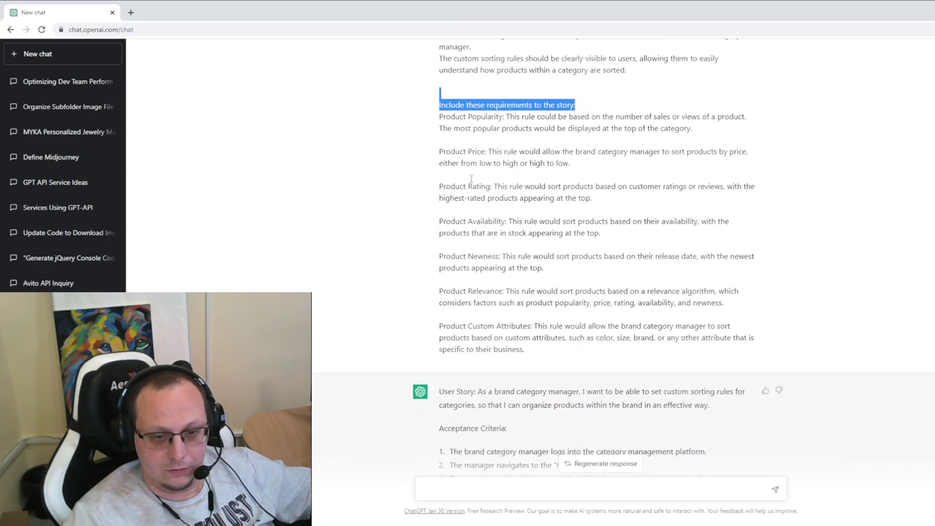
{"action": "left_click", "coordinate": [440, 118]}
{"action": "left_click_drag", "start_coordinate": [441, 118], "coordinate": [584, 355]}
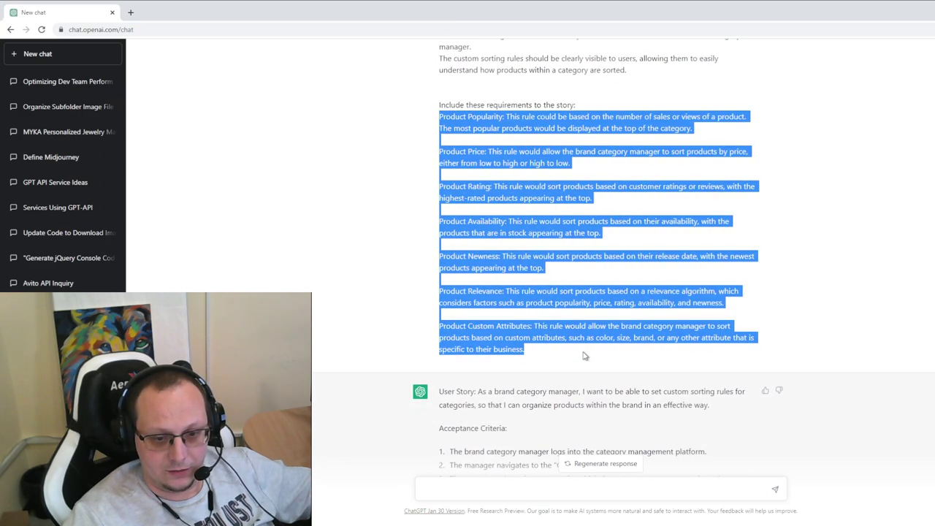
{"action": "scroll", "coordinate": [584, 350], "scroll_direction": "up", "scroll_amount": 8}
{"action": "scroll", "coordinate": [610, 276], "scroll_direction": "down", "scroll_amount": 8}
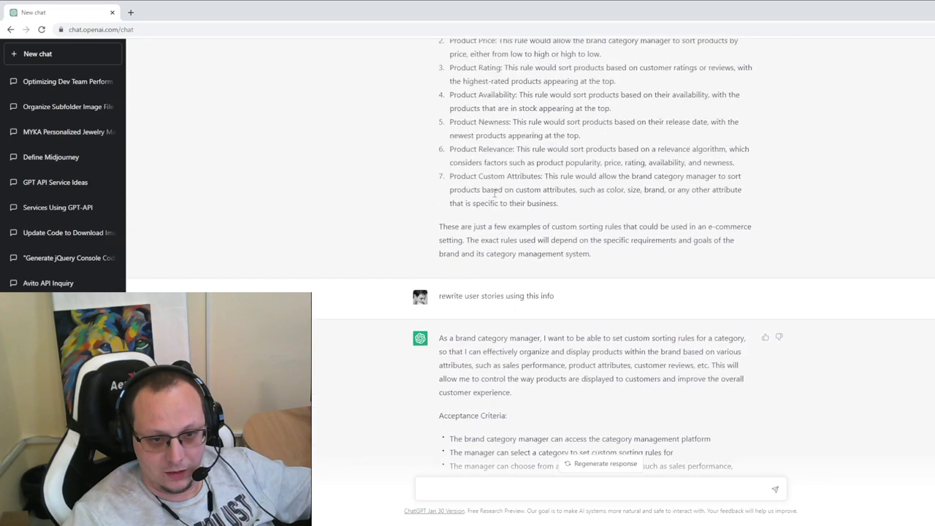
{"action": "left_click_drag", "start_coordinate": [439, 217], "coordinate": [522, 407]}
Examine the expanded custom sorting story in the reply, starting with its user story statement and first acceptance criteria
{"action": "scroll", "coordinate": [528, 338], "scroll_direction": "down", "scroll_amount": 5}
{"action": "scroll", "coordinate": [528, 337], "scroll_direction": "down", "scroll_amount": 10}
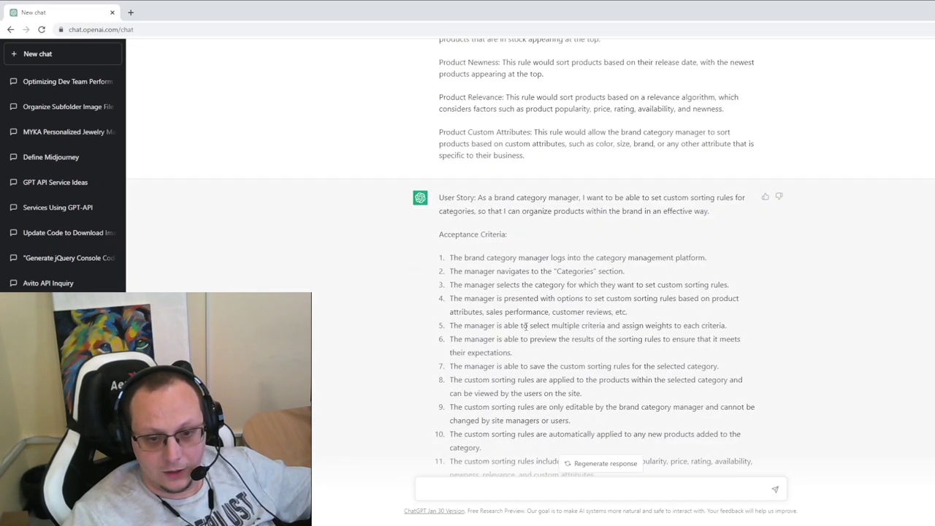
{"action": "scroll", "coordinate": [584, 180], "scroll_direction": "down", "scroll_amount": 1}
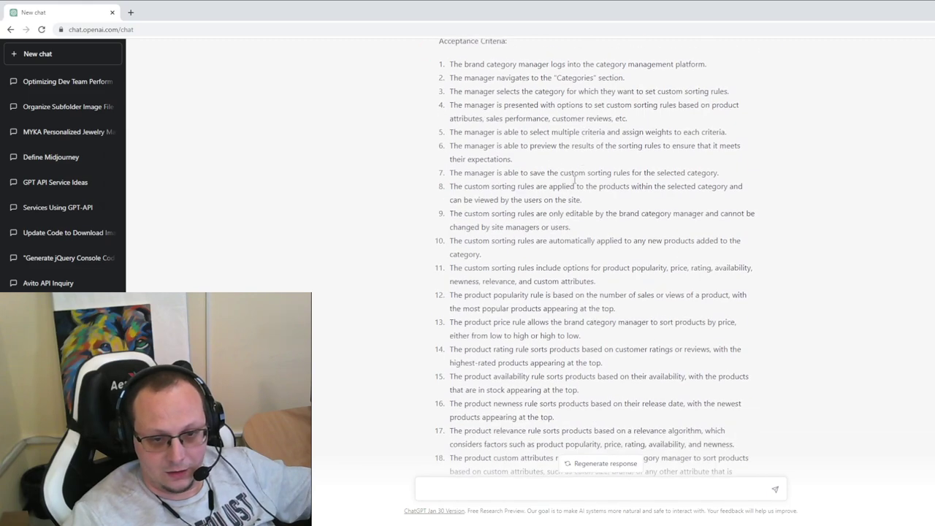
{"action": "scroll", "coordinate": [429, 103], "scroll_direction": "up", "scroll_amount": 2}
{"action": "left_click_drag", "start_coordinate": [442, 103], "coordinate": [515, 162]}
{"action": "left_click", "coordinate": [521, 198]}
{"action": "scroll", "coordinate": [510, 166], "scroll_direction": "down", "scroll_amount": 2}
{"action": "scroll", "coordinate": [510, 167], "scroll_direction": "up", "scroll_amount": 1}
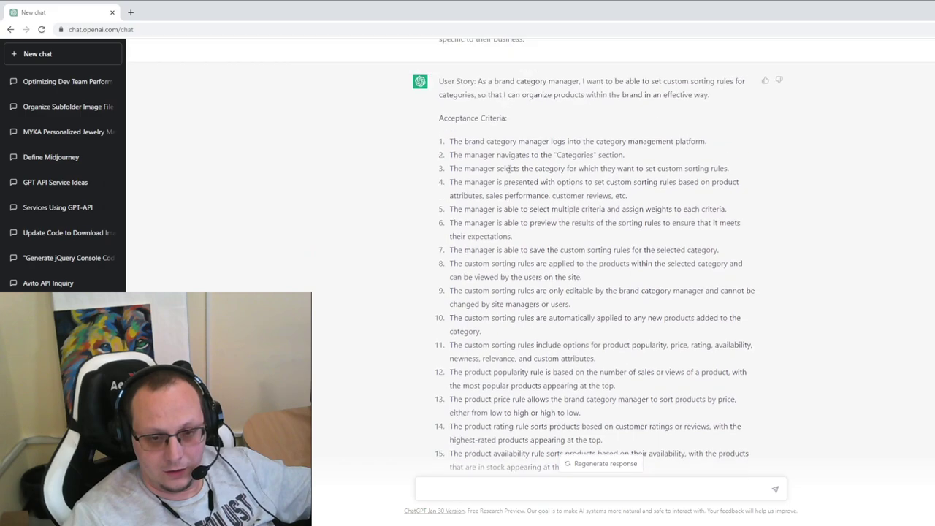
Examine the added acceptance criteria 11 to 18 on individual sorting rules, focusing on criterion 13 about product price
{"action": "scroll", "coordinate": [510, 190], "scroll_direction": "down", "scroll_amount": 3}
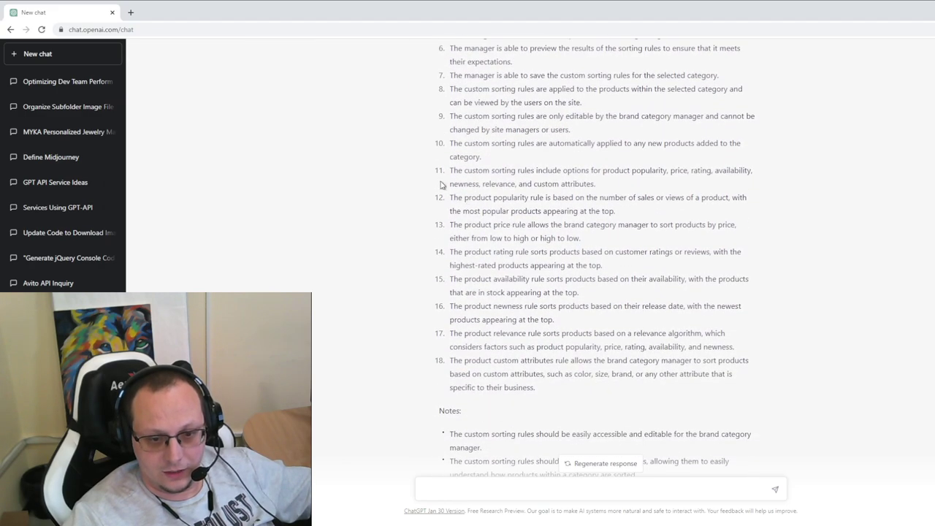
{"action": "left_click_drag", "start_coordinate": [453, 221], "coordinate": [638, 244]}
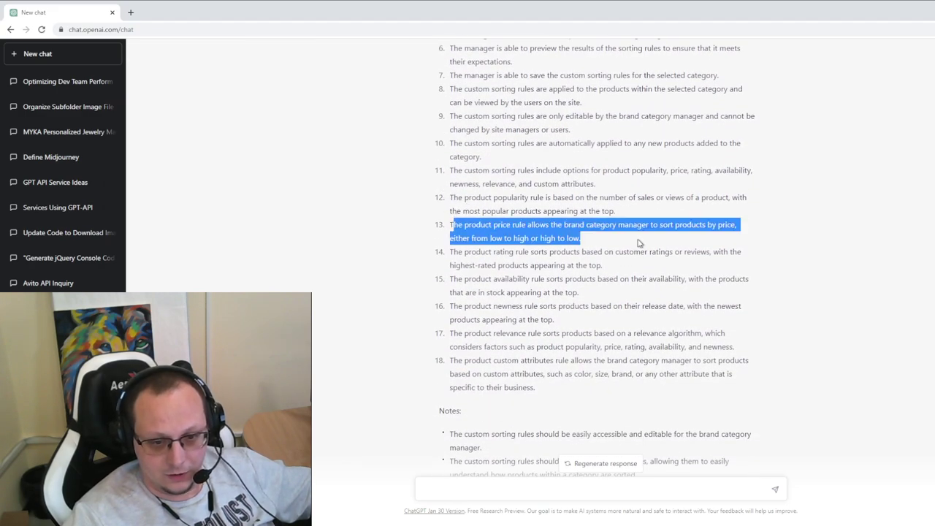
{"action": "scroll", "coordinate": [513, 310], "scroll_direction": "down", "scroll_amount": 3}
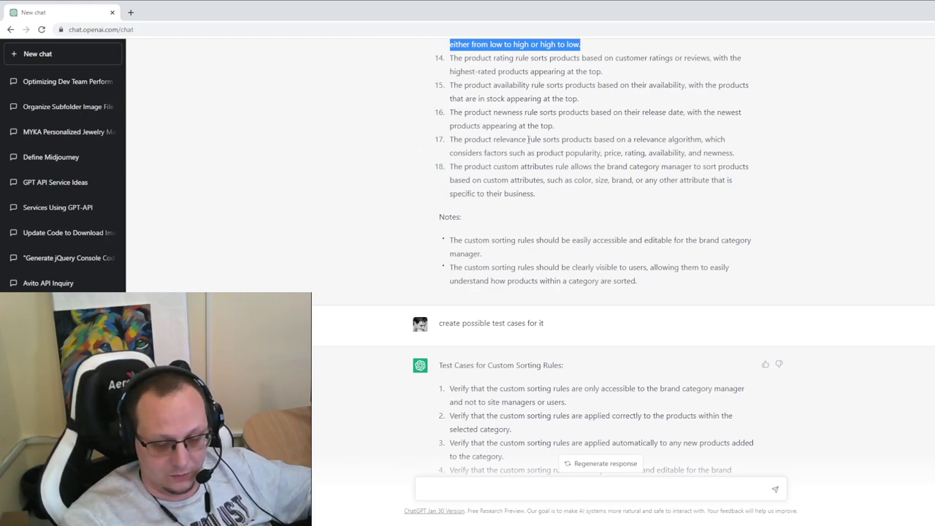
{"action": "scroll", "coordinate": [544, 236], "scroll_direction": "up", "scroll_amount": 1}
{"action": "left_click", "coordinate": [539, 190]}
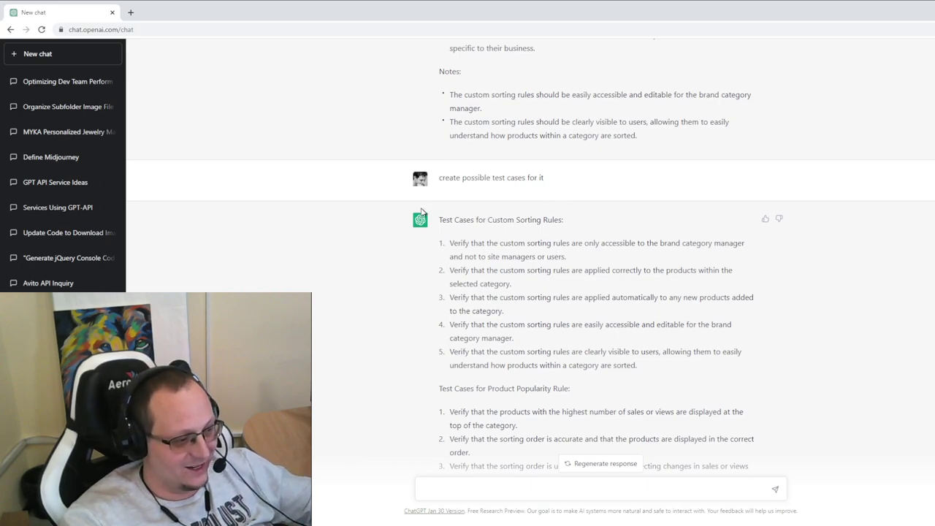
Read the prompt asking to create possible test cases and bring the Test Cases for Custom Sorting Rules into view
{"action": "left_click_drag", "start_coordinate": [449, 178], "coordinate": [557, 189]}
{"action": "scroll", "coordinate": [548, 241], "scroll_direction": "down", "scroll_amount": 2}
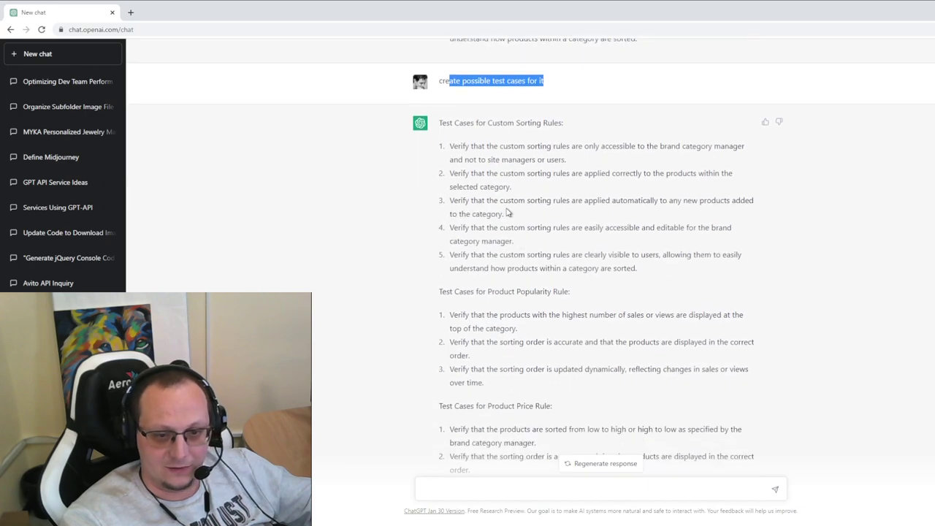
{"action": "scroll", "coordinate": [510, 213], "scroll_direction": "down", "scroll_amount": 2}
{"action": "scroll", "coordinate": [453, 121], "scroll_direction": "up", "scroll_amount": 2}
Go through the full reply of test cases, from the custom sorting rules to the product custom attributes rule
{"action": "left_click_drag", "start_coordinate": [439, 122], "coordinate": [609, 392]}
{"action": "scroll", "coordinate": [599, 236], "scroll_direction": "down", "scroll_amount": 6}
{"action": "scroll", "coordinate": [570, 292], "scroll_direction": "down", "scroll_amount": 5}
{"action": "scroll", "coordinate": [603, 400], "scroll_direction": "down", "scroll_amount": 1}
{"action": "scroll", "coordinate": [430, 286], "scroll_direction": "up", "scroll_amount": 3}
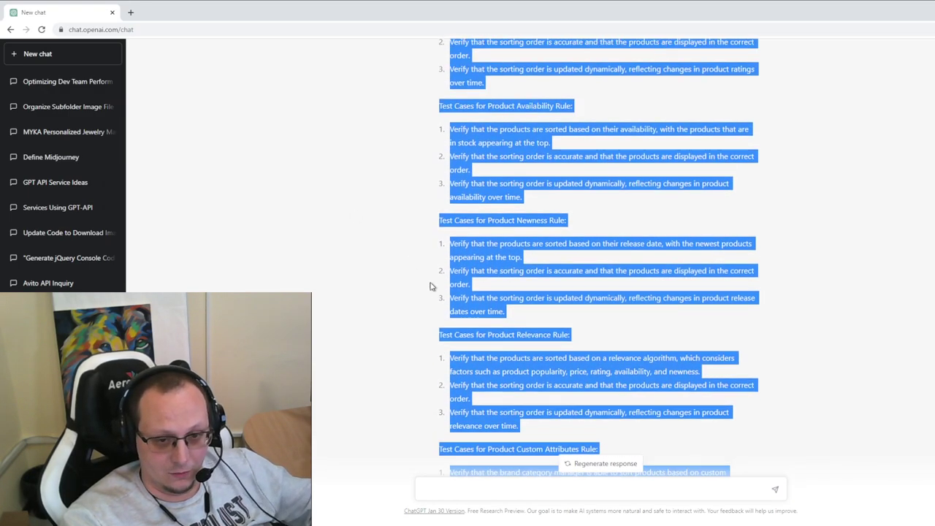
{"action": "scroll", "coordinate": [430, 286], "scroll_direction": "up", "scroll_amount": 6}
{"action": "scroll", "coordinate": [524, 209], "scroll_direction": "up", "scroll_amount": 1}
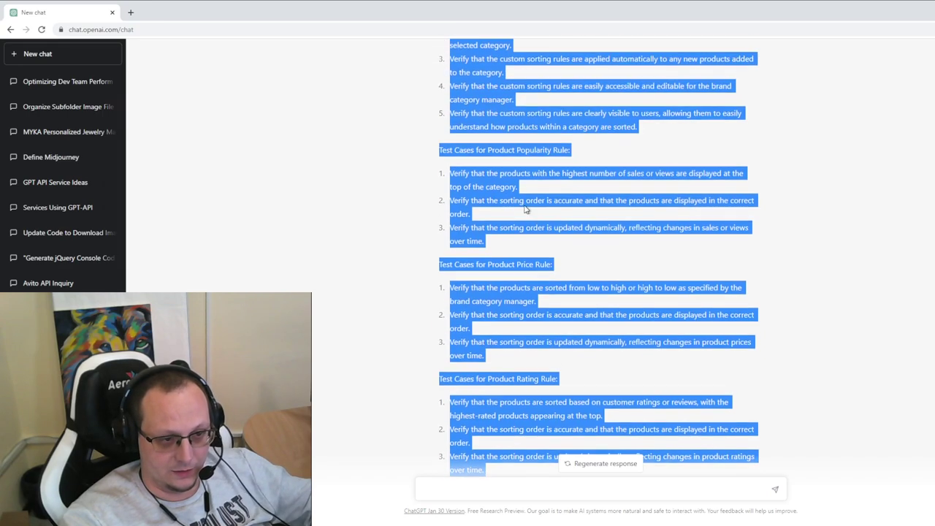
{"action": "scroll", "coordinate": [524, 209], "scroll_direction": "up", "scroll_amount": 3}
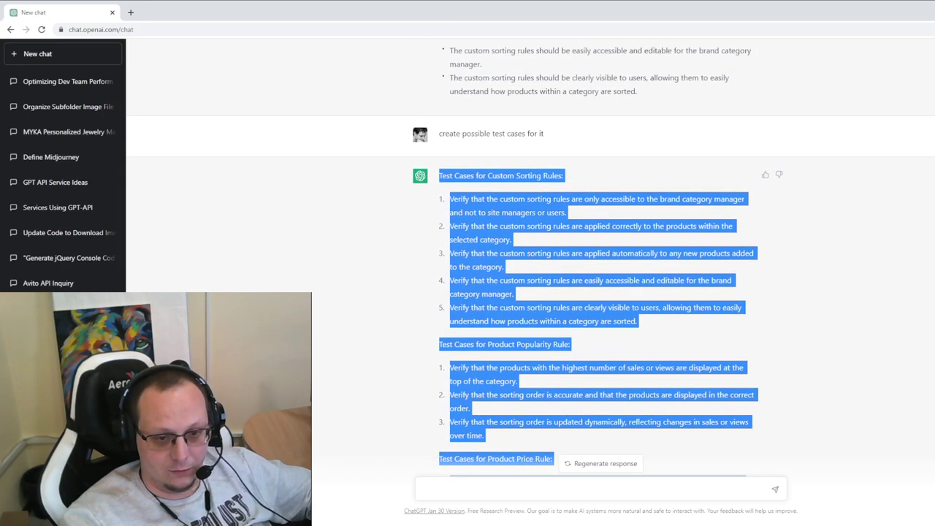
{"action": "left_click", "coordinate": [524, 209]}
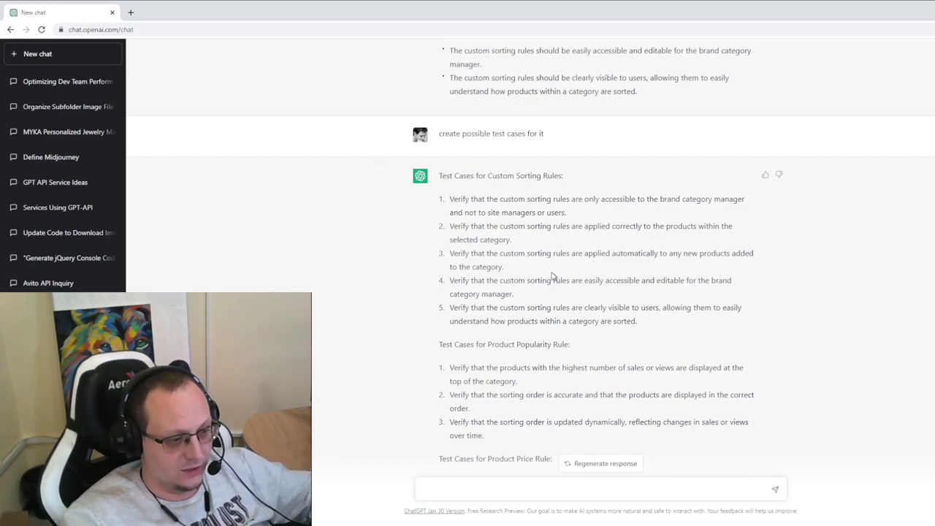
Look over the test cases again and return to the earlier prompt containing the pasted custom sorting user story
{"action": "scroll", "coordinate": [408, 228], "scroll_direction": "up", "scroll_amount": 1}
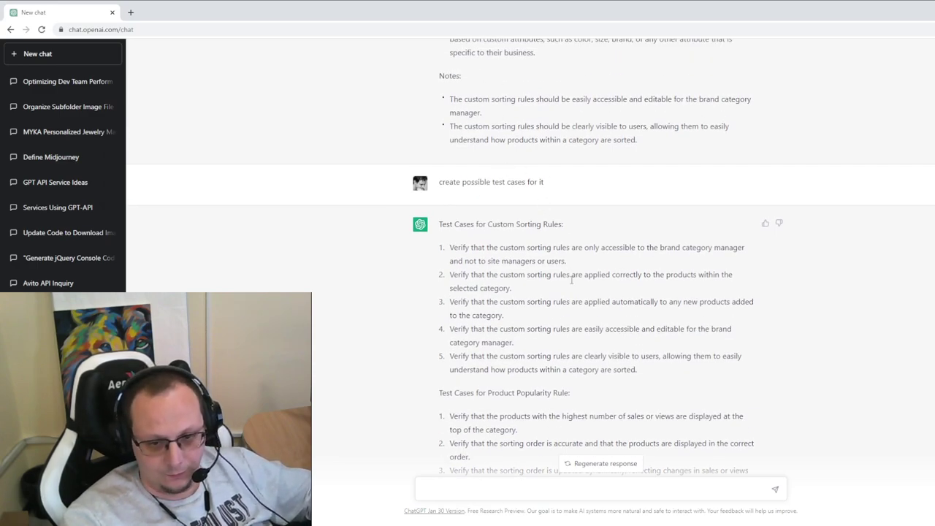
{"action": "scroll", "coordinate": [567, 228], "scroll_direction": "down", "scroll_amount": 3}
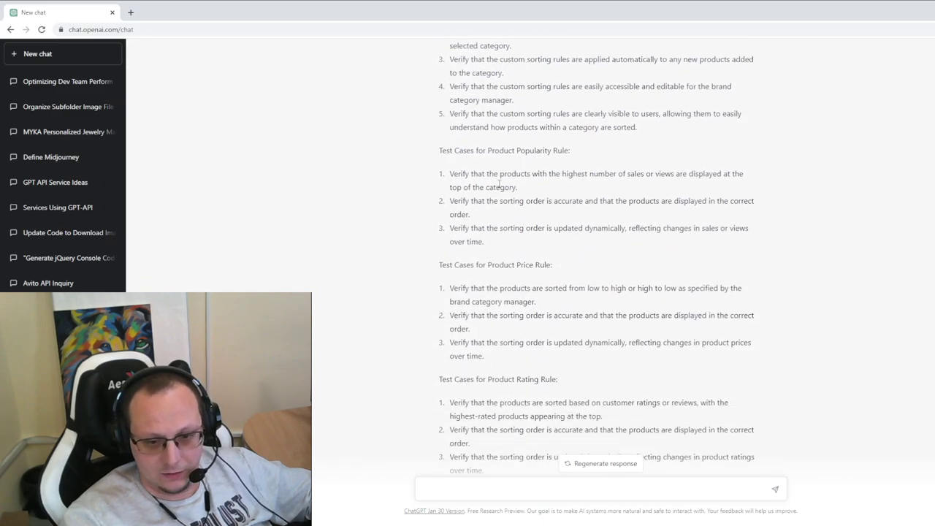
{"action": "scroll", "coordinate": [500, 183], "scroll_direction": "up", "scroll_amount": 15}
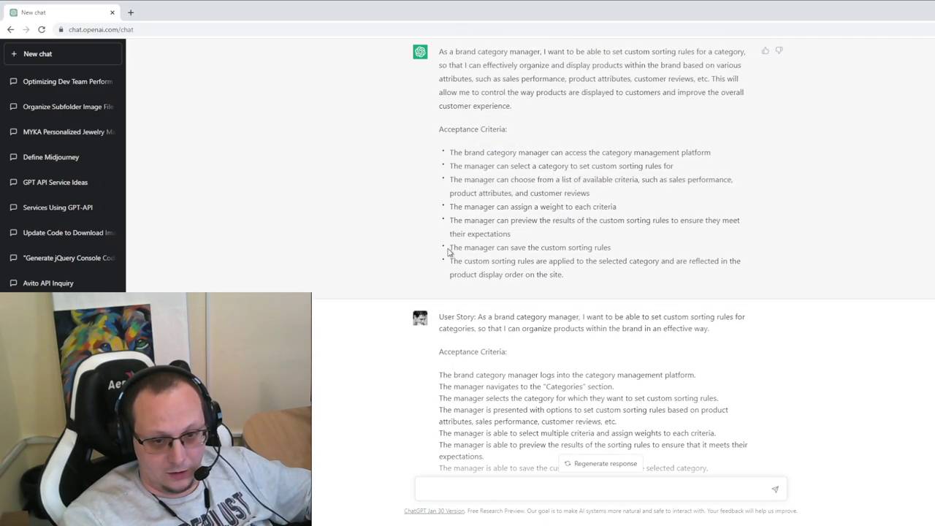
{"action": "scroll", "coordinate": [449, 251], "scroll_direction": "down", "scroll_amount": 2}
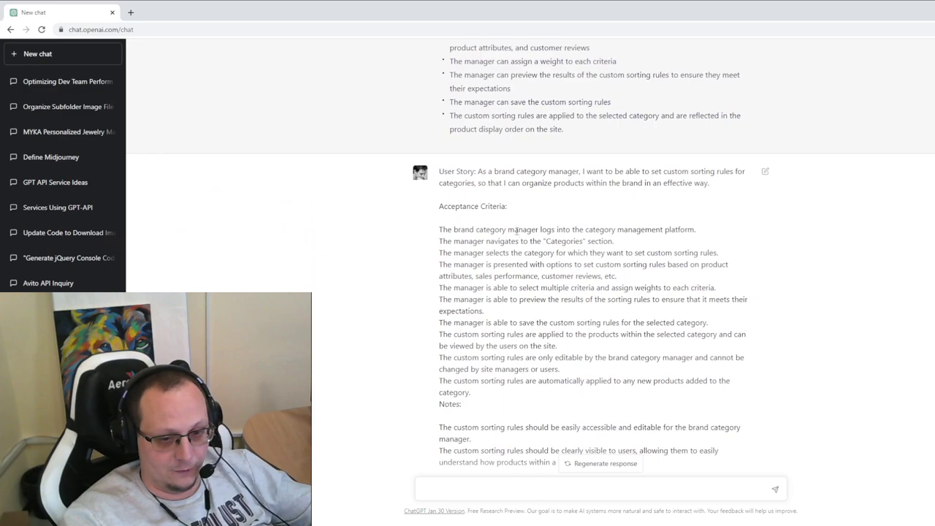
Return to the earlier prompt about developer stories for the brand category manager and reread the listed stories
{"action": "scroll", "coordinate": [484, 203], "scroll_direction": "up", "scroll_amount": 1}
{"action": "scroll", "coordinate": [490, 296], "scroll_direction": "down", "scroll_amount": 5}
{"action": "scroll", "coordinate": [508, 283], "scroll_direction": "up", "scroll_amount": 15}
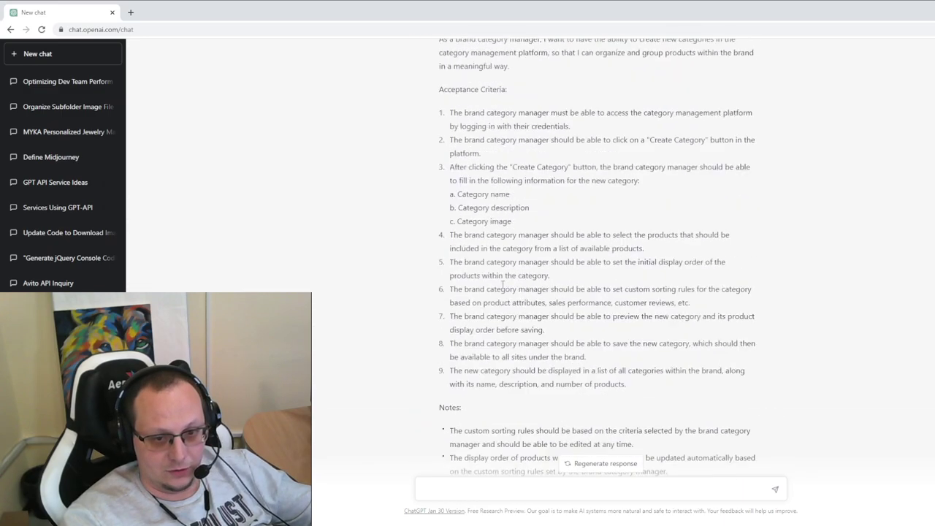
{"action": "scroll", "coordinate": [508, 283], "scroll_direction": "up", "scroll_amount": 7}
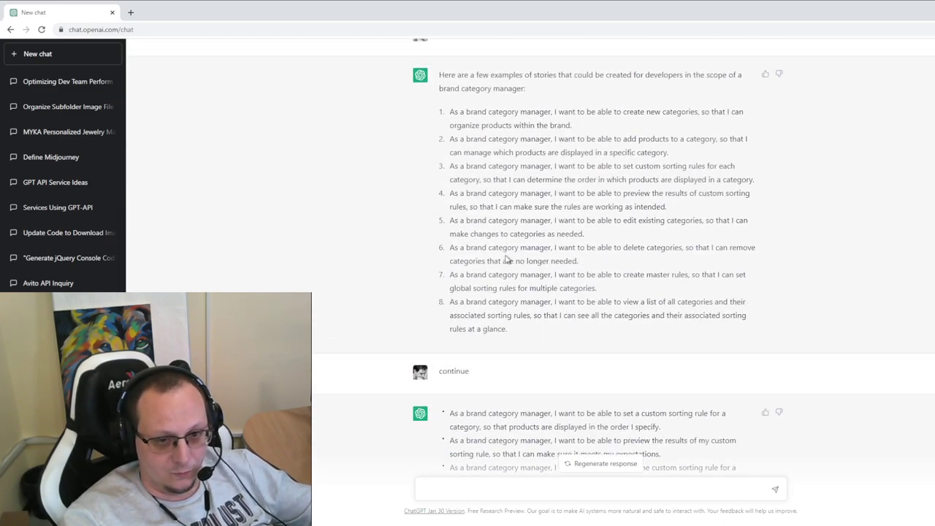
{"action": "scroll", "coordinate": [511, 255], "scroll_direction": "up", "scroll_amount": 1}
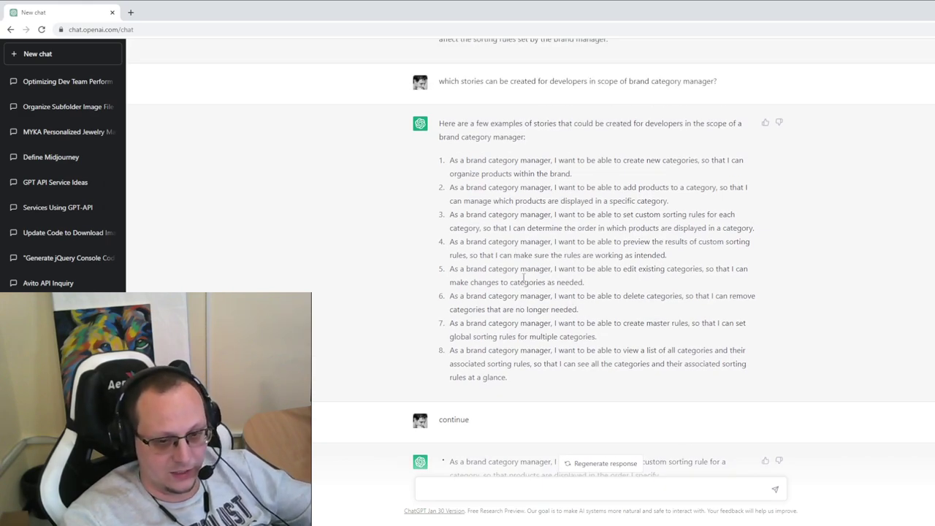
Review the continued stories, the category creation subtasks and the Create New Category story, through to the well-described custom sorting rules story
{"action": "scroll", "coordinate": [544, 268], "scroll_direction": "down", "scroll_amount": 3}
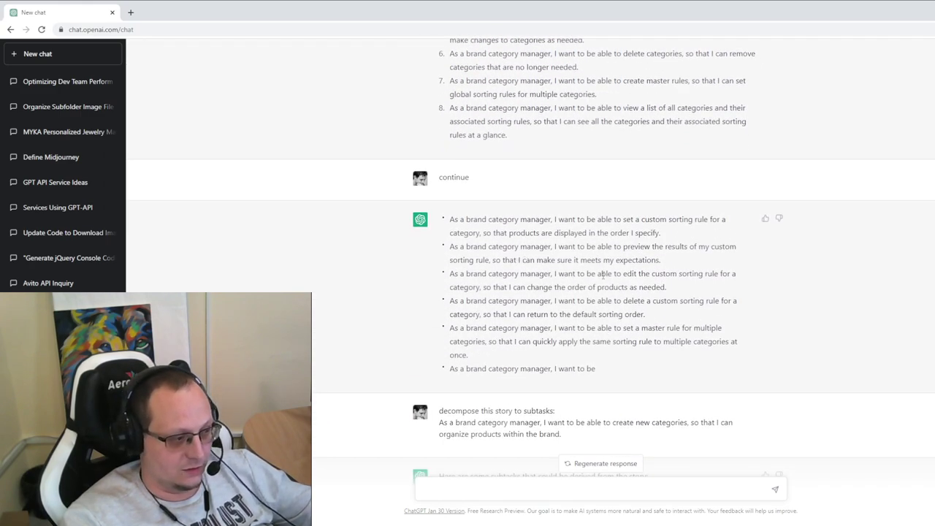
{"action": "scroll", "coordinate": [563, 249], "scroll_direction": "down", "scroll_amount": 3}
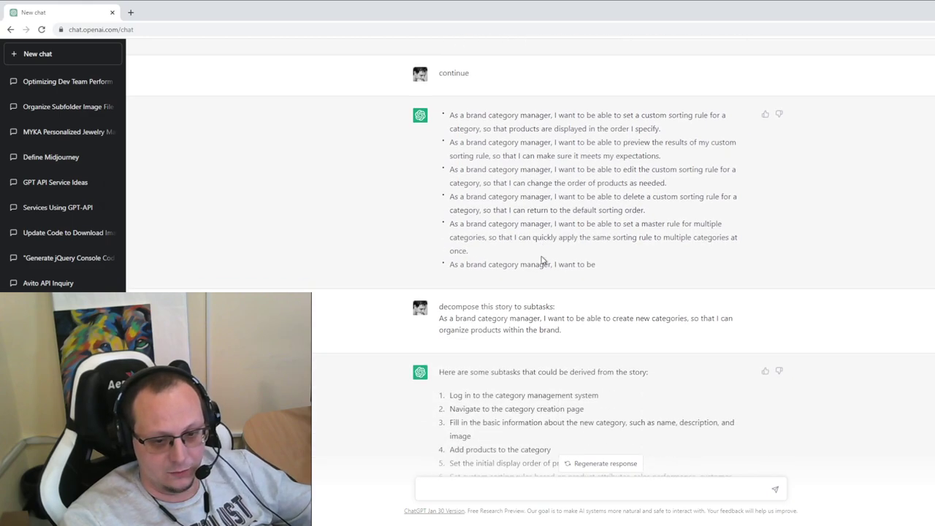
{"action": "scroll", "coordinate": [604, 247], "scroll_direction": "down", "scroll_amount": 7}
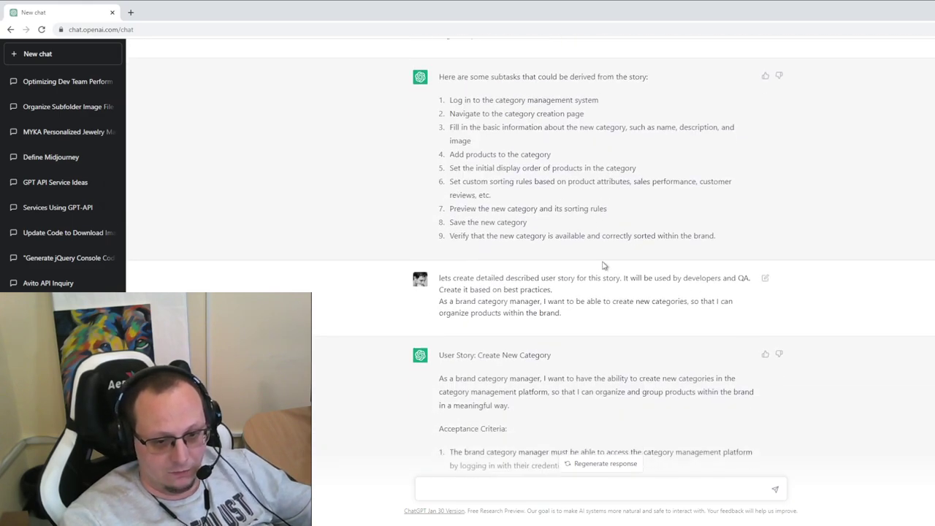
{"action": "scroll", "coordinate": [459, 192], "scroll_direction": "down", "scroll_amount": 4}
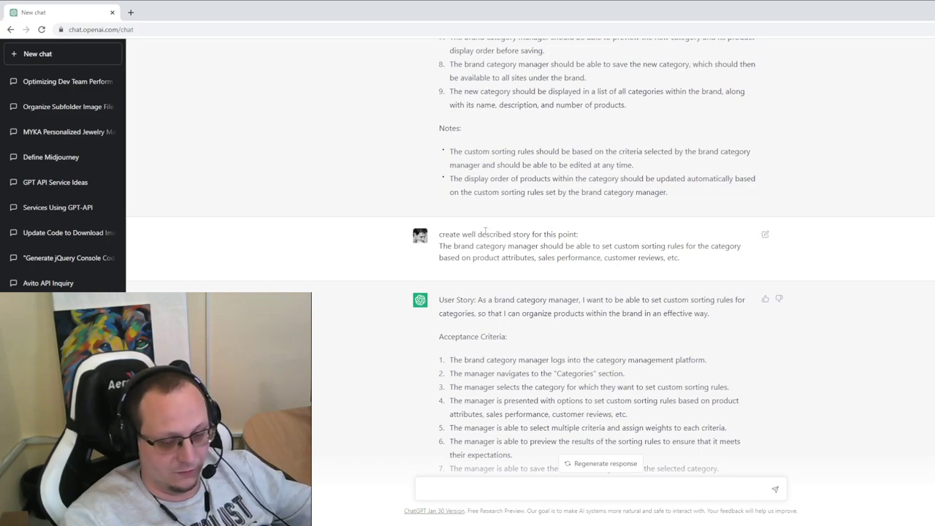
{"action": "scroll", "coordinate": [609, 293], "scroll_direction": "down", "scroll_amount": 2}
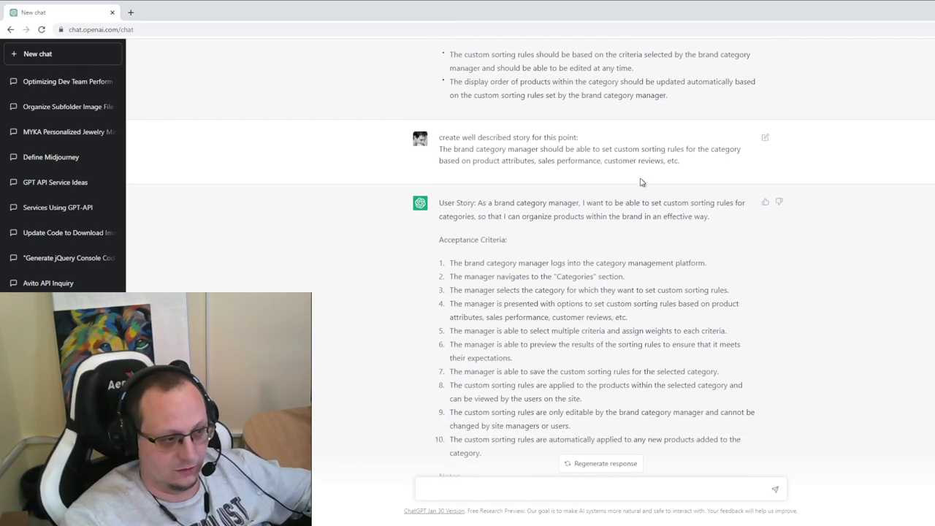